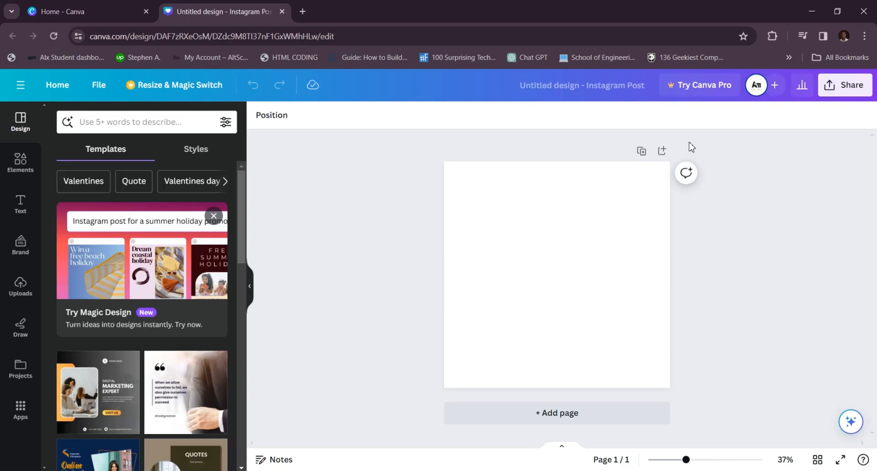
# - Rename the design as "30 DAY CANVA CHALLENGE"
pyautogui.press('XF86AudioLowerVolume')
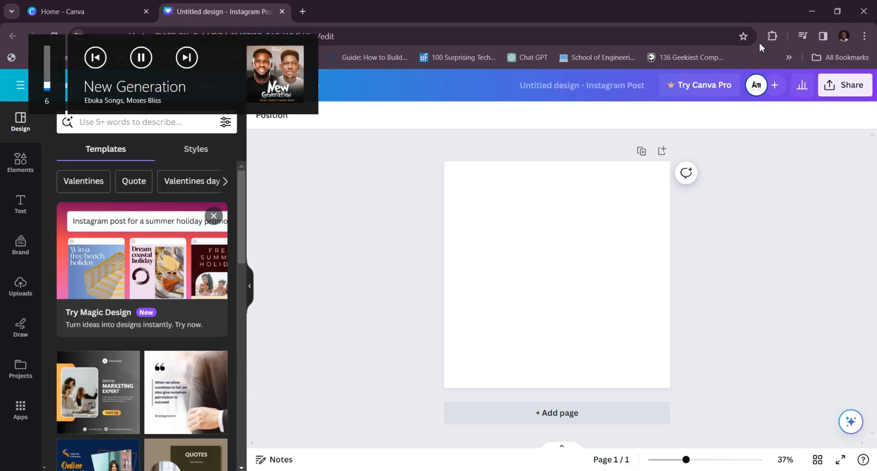
pyautogui.click(622, 92)
pyautogui.press('BackSpace')
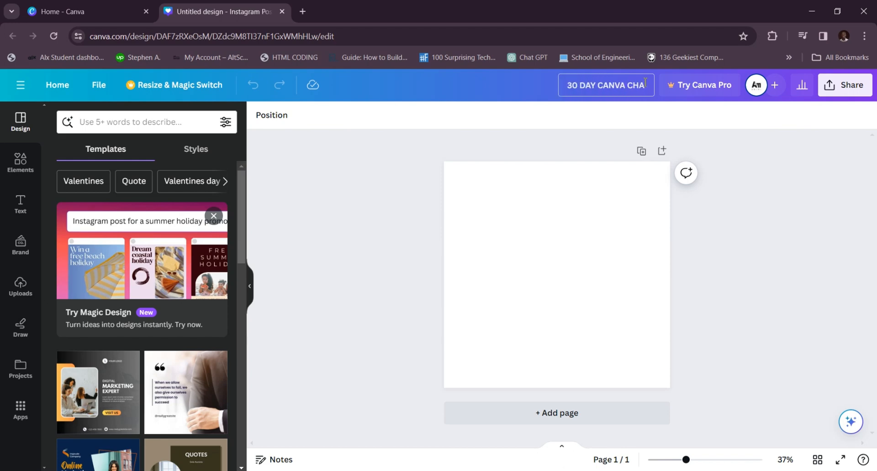
pyautogui.click(619, 239)
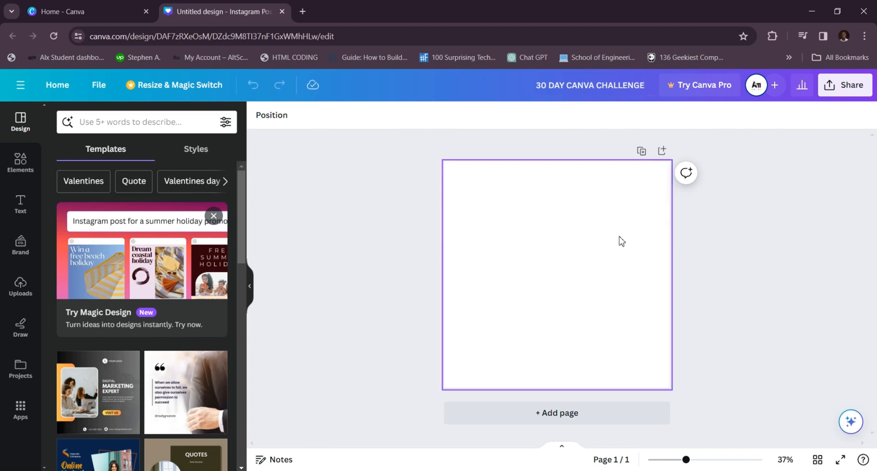
# - Fill the page background with a custom dark red solid color, about #7D0707
pyautogui.click(260, 115)
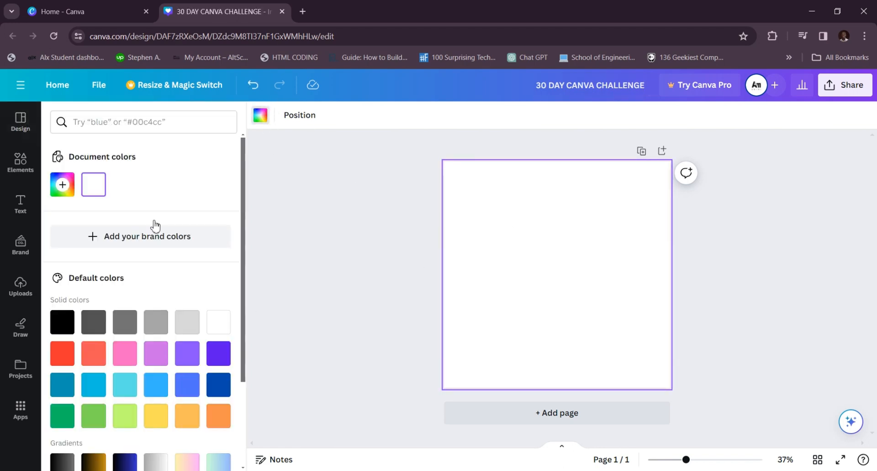
pyautogui.scroll(-3, 146, 247)
pyautogui.scroll(3, 82, 173)
pyautogui.click(73, 184)
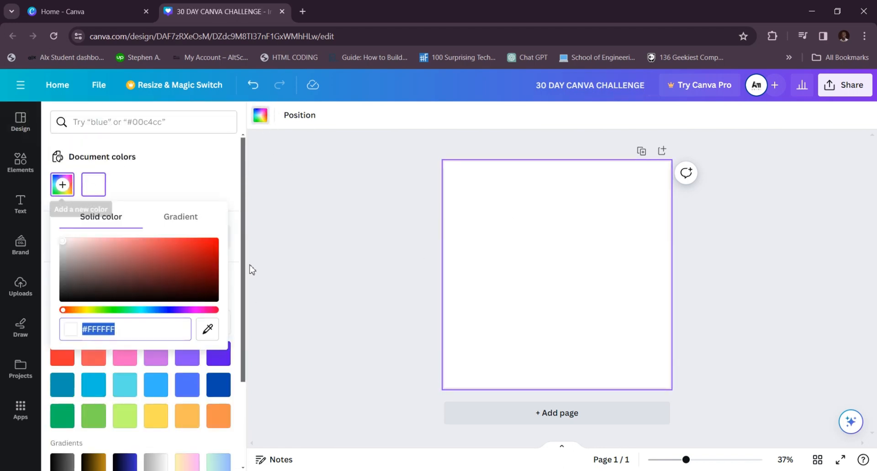
pyautogui.click(196, 264)
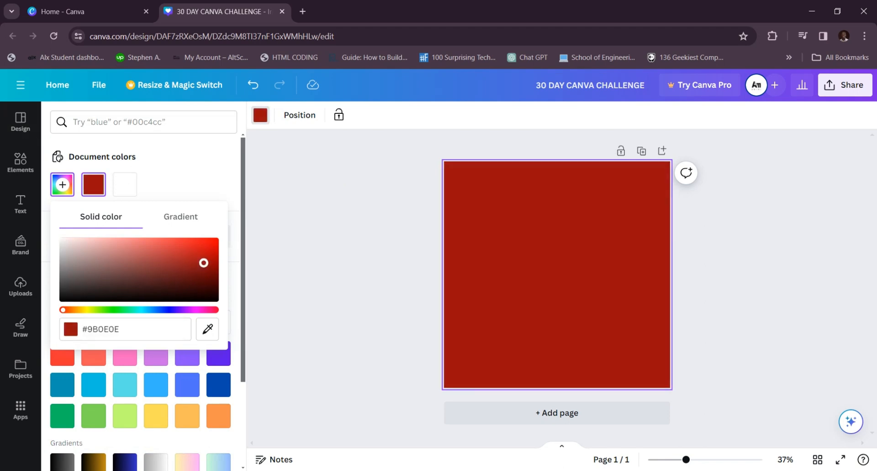
pyautogui.moveTo(204, 263)
pyautogui.mouseDown()
pyautogui.moveTo(198, 256)
pyautogui.moveTo(202, 271)
pyautogui.mouseUp()
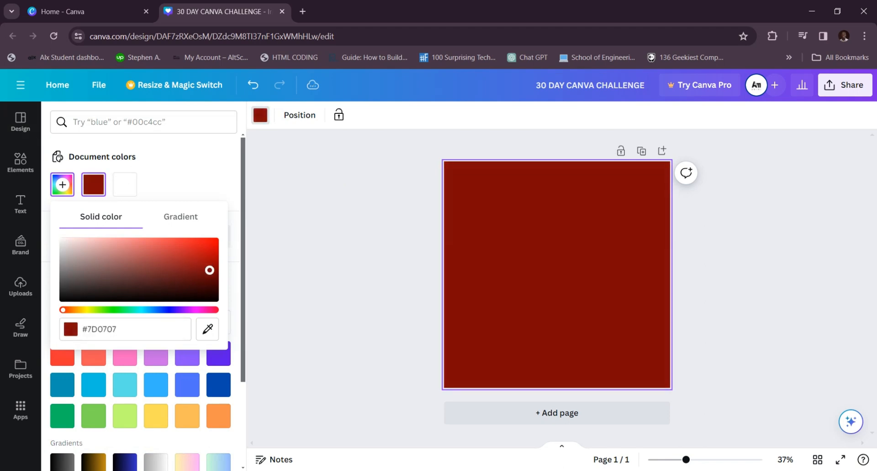
pyautogui.click(550, 325)
# - Search the elements for "quote" graphics and place the blocky opening quotation mark on the page
pyautogui.click(33, 164)
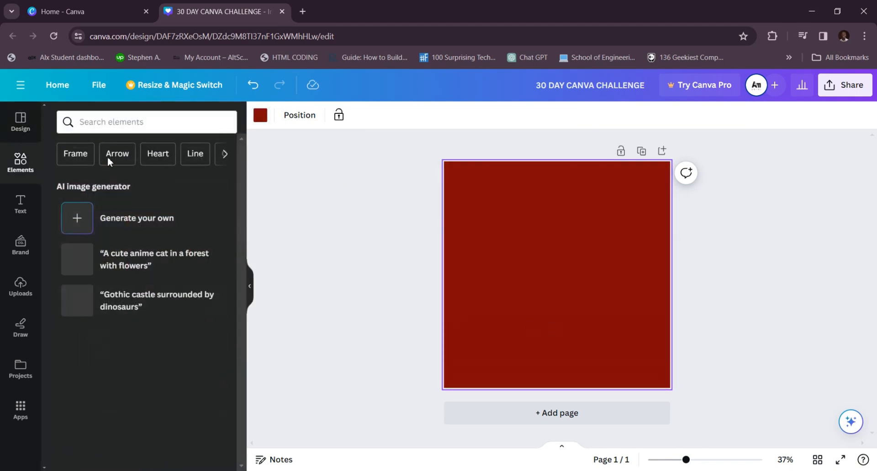
pyautogui.click(146, 127)
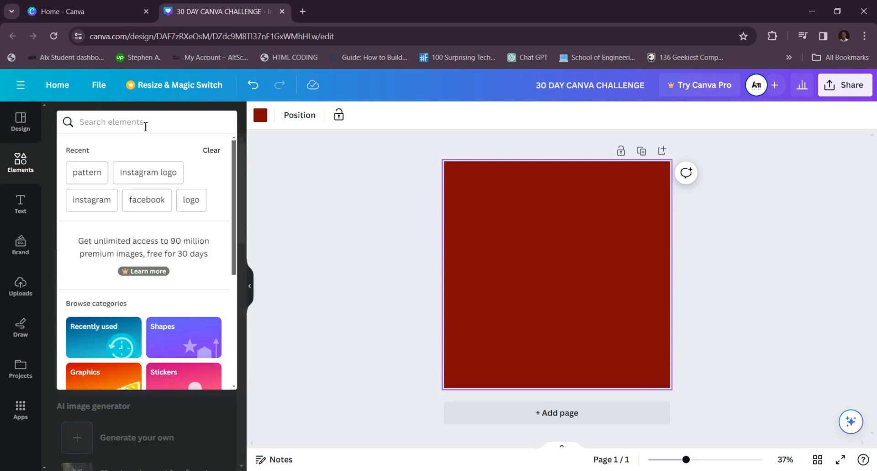
pyautogui.write('quote')
pyautogui.press('Return')
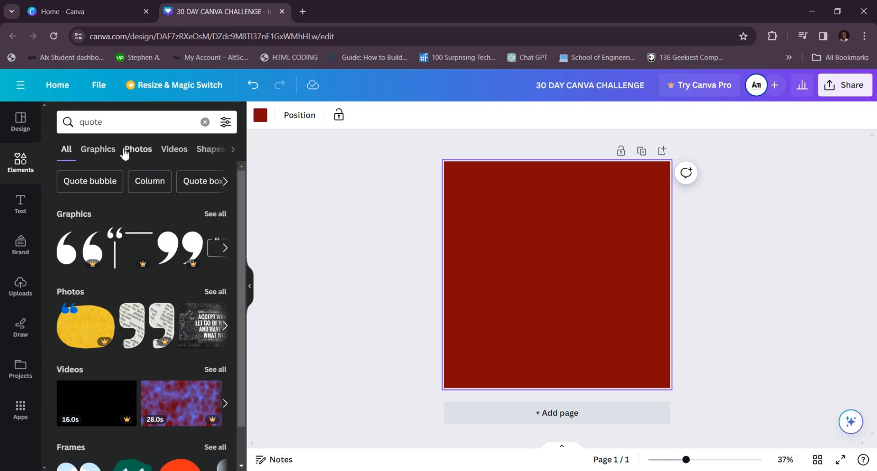
pyautogui.click(97, 153)
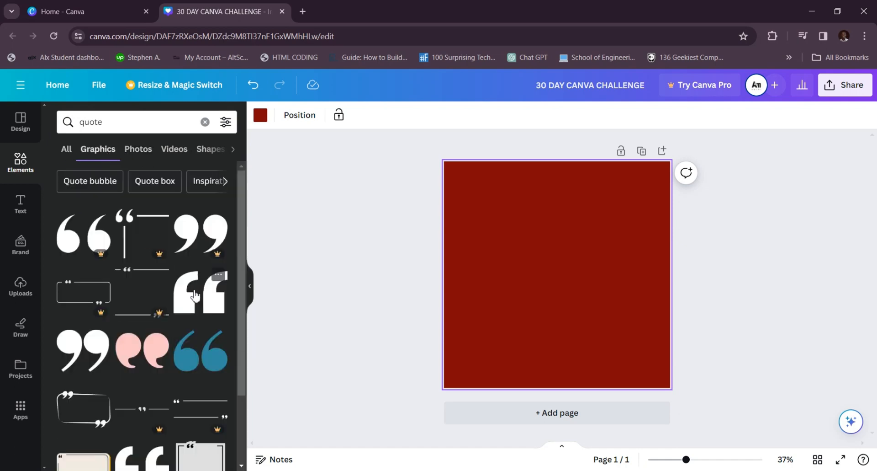
pyautogui.moveTo(195, 296); pyautogui.dragTo(541, 256)
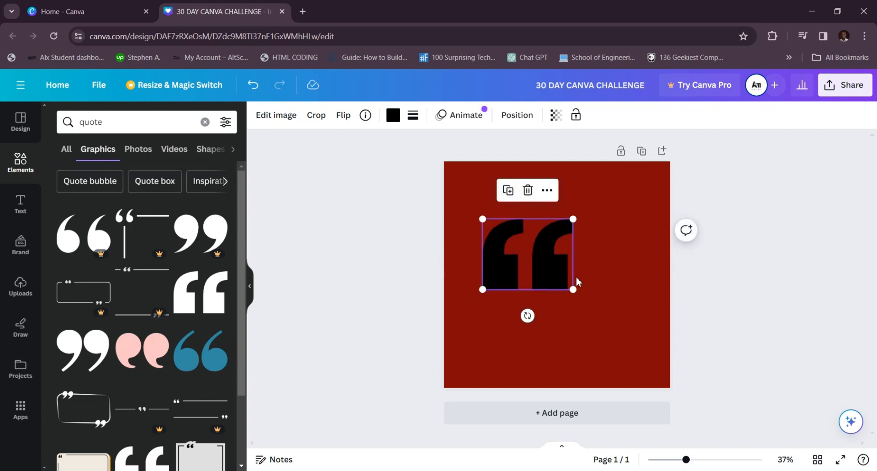
# - Place a small quotation mark near the page's upper-left corner and a duplicate rotated upside down near the lower-right corner
pyautogui.moveTo(574, 288); pyautogui.dragTo(635, 360)
pyautogui.hotkey('ctrl', 'd')
pyautogui.moveTo(628, 391); pyautogui.dragTo(654, 295)
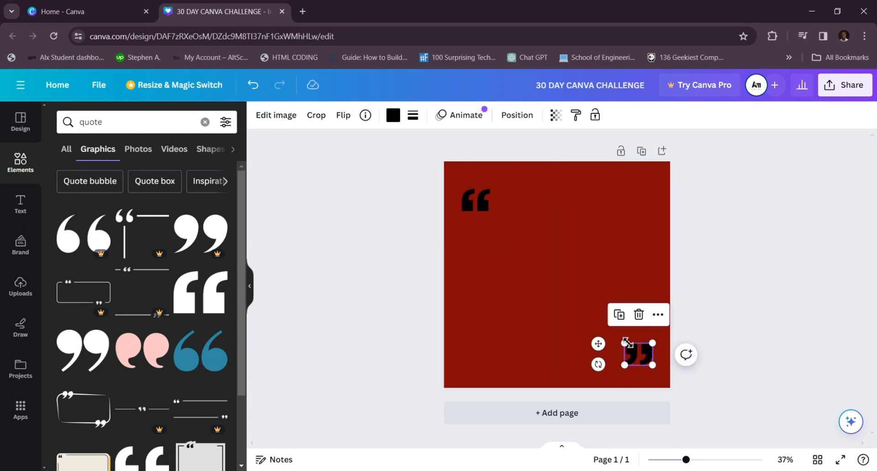
# - Enlarge the rotated quotation mark to about half the page width and position it overhanging the page's lower edge
pyautogui.moveTo(624, 343); pyautogui.dragTo(523, 263)
pyautogui.click(508, 271)
pyautogui.click(521, 265)
pyautogui.moveTo(590, 308); pyautogui.dragTo(598, 350)
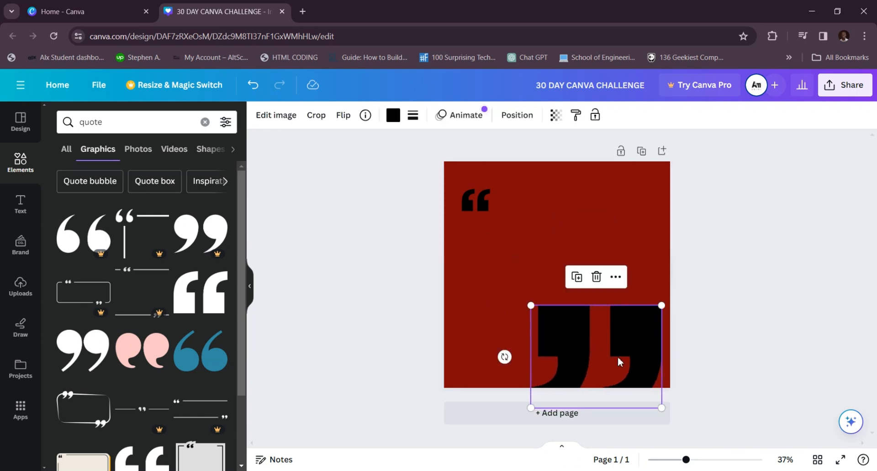
pyautogui.moveTo(662, 409); pyautogui.dragTo(650, 396)
pyautogui.moveTo(637, 351); pyautogui.dragTo(641, 362)
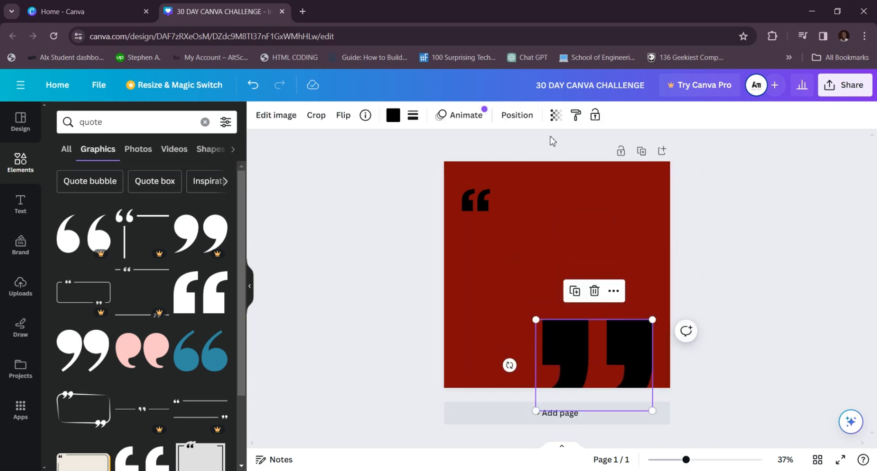
# - Set the large closing quotation mark's transparency to 45
pyautogui.click(556, 115)
pyautogui.moveTo(555, 161); pyautogui.dragTo(497, 162)
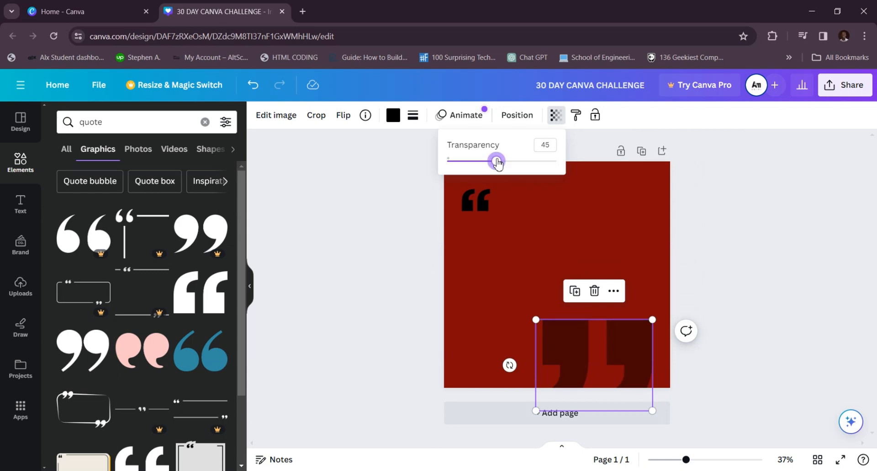
pyautogui.click(730, 232)
pyautogui.click(707, 291)
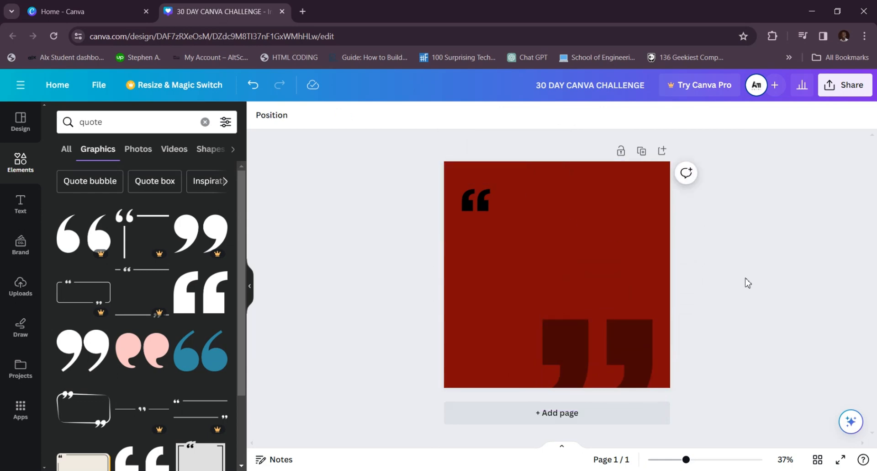
# - Add a text box reading "In order to succeed, you have to see and believe you have succeeded already", correcting the misspelled opening words
pyautogui.press('t')
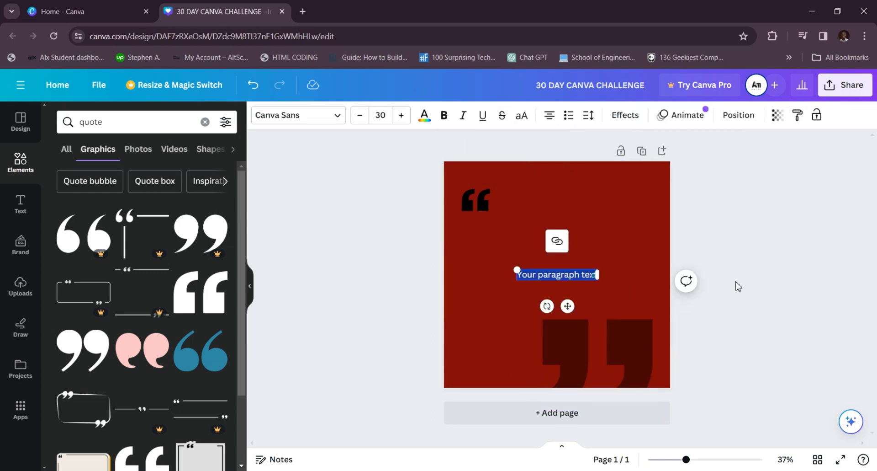
pyautogui.press('BackSpace')
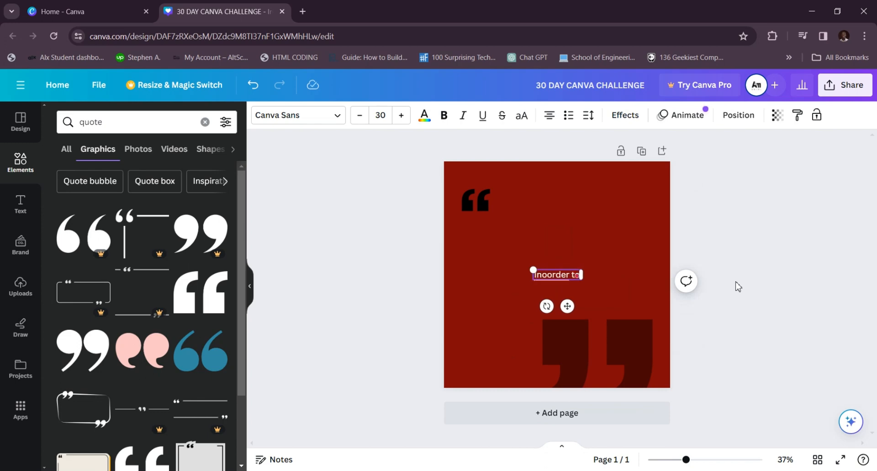
pyautogui.write('Inoorder to succ')
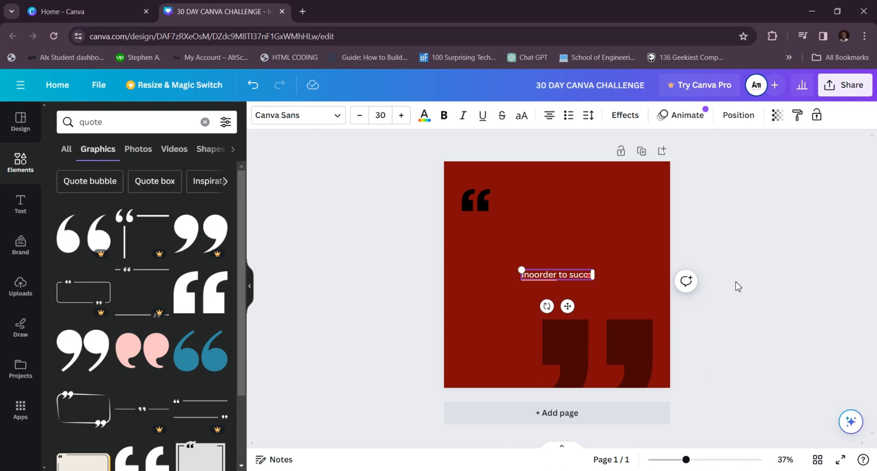
pyautogui.write('e')
pyautogui.press('BackSpace')
pyautogui.press('BackSpace')
pyautogui.press('BackSpace')
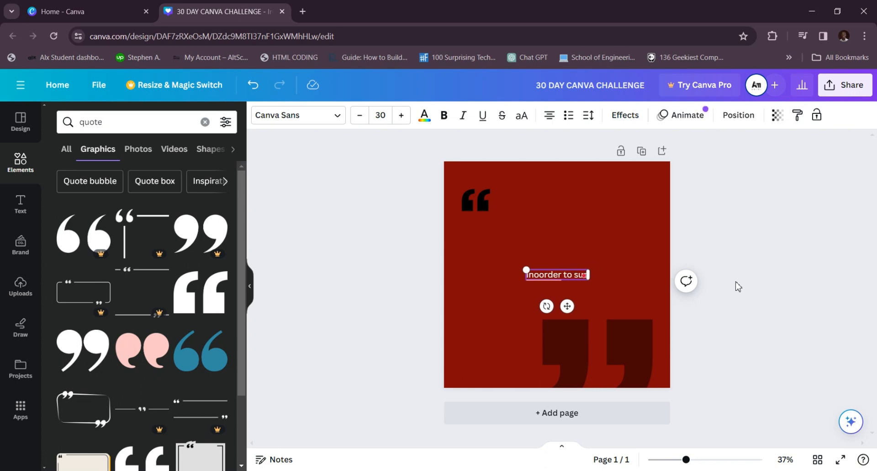
pyautogui.write('cee')
pyautogui.press('BackSpace')
pyautogui.press('BackSpace')
pyautogui.press('BackSpace')
pyautogui.press('BackSpace')
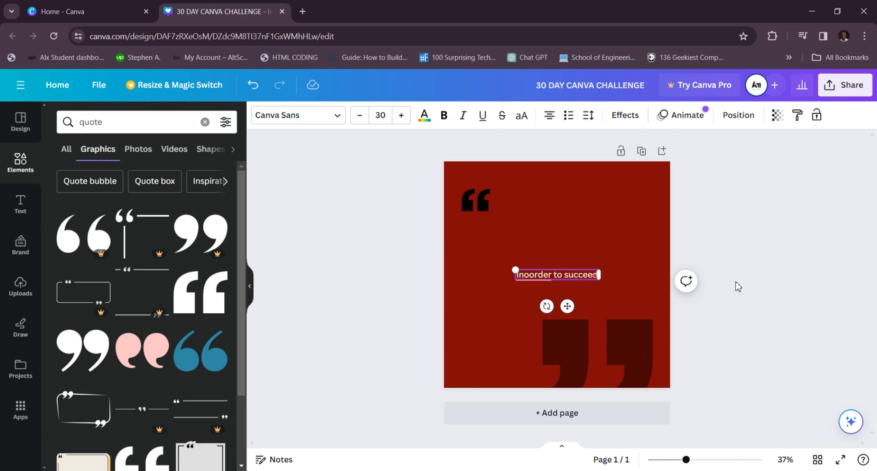
pyautogui.write('ucceed, you have')
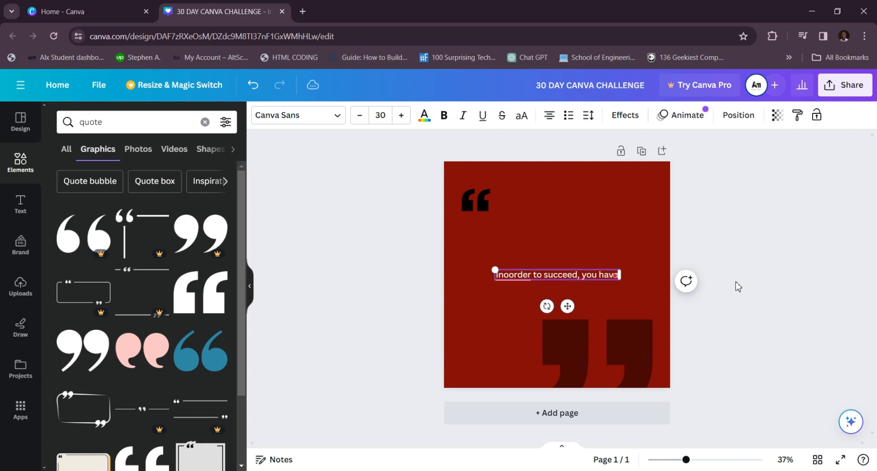
pyautogui.write(' to see and')
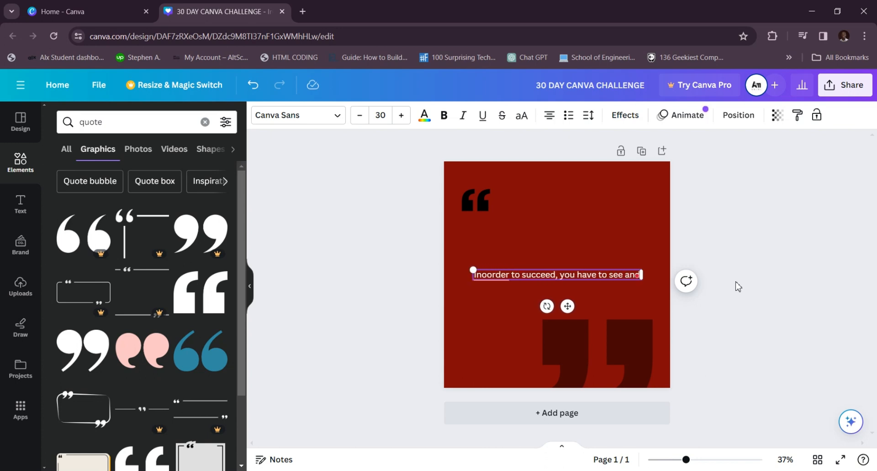
pyautogui.write(' believe')
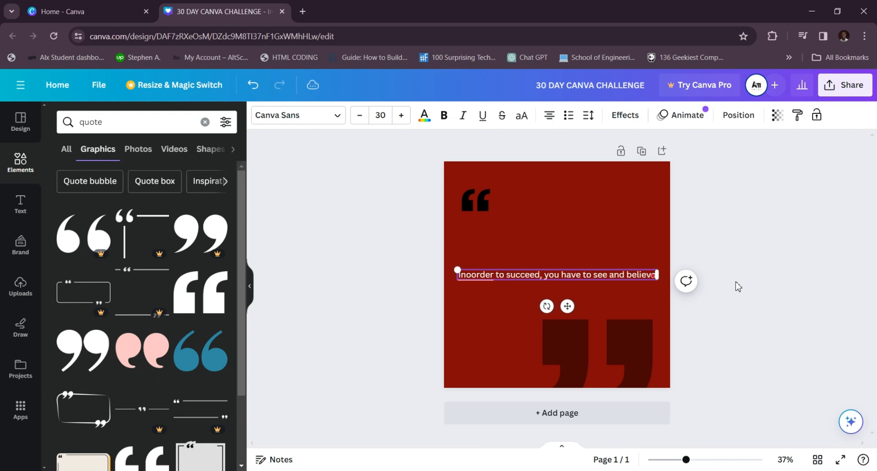
pyautogui.write(' you have succeeded already')
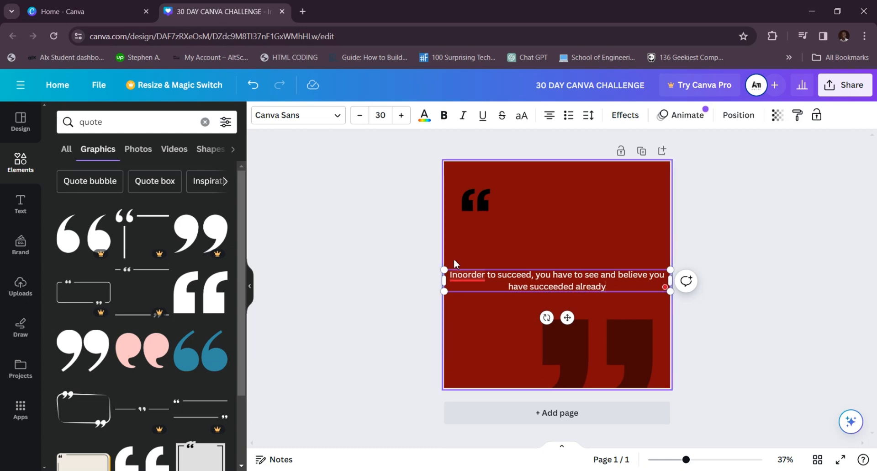
pyautogui.rightClick(457, 274)
pyautogui.click(473, 307)
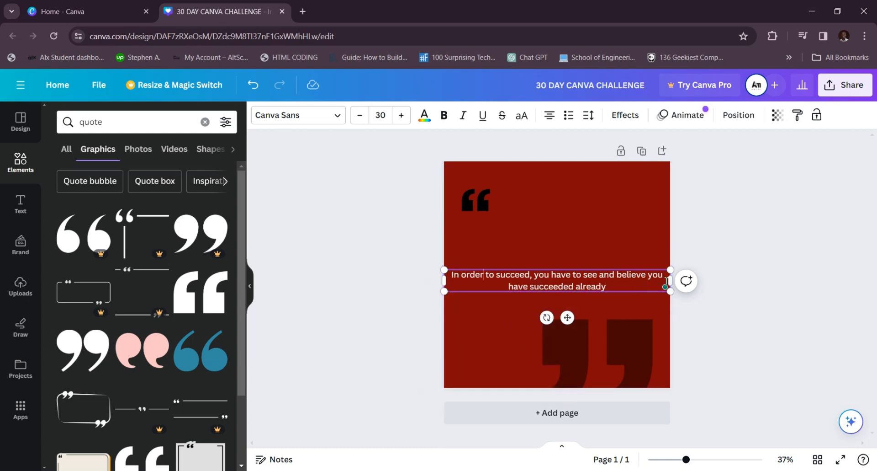
# - Left-align the quote text and enlarge it to size 42.1 in a box directly below the opening quotation mark
pyautogui.moveTo(663, 282); pyautogui.dragTo(551, 288)
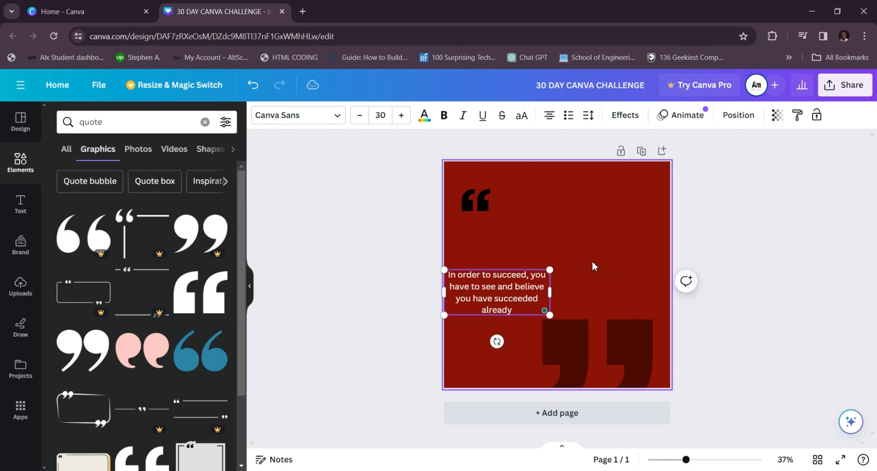
pyautogui.click(569, 277)
pyautogui.click(516, 289)
pyautogui.click(549, 115)
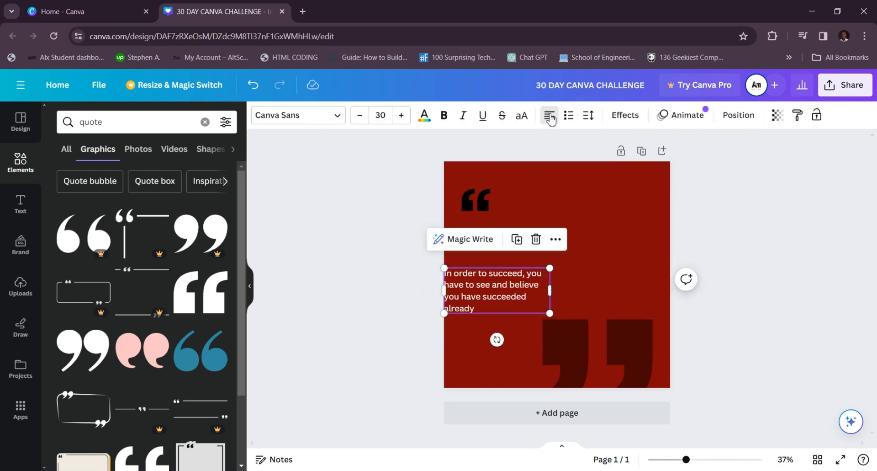
pyautogui.moveTo(532, 292); pyautogui.dragTo(651, 307)
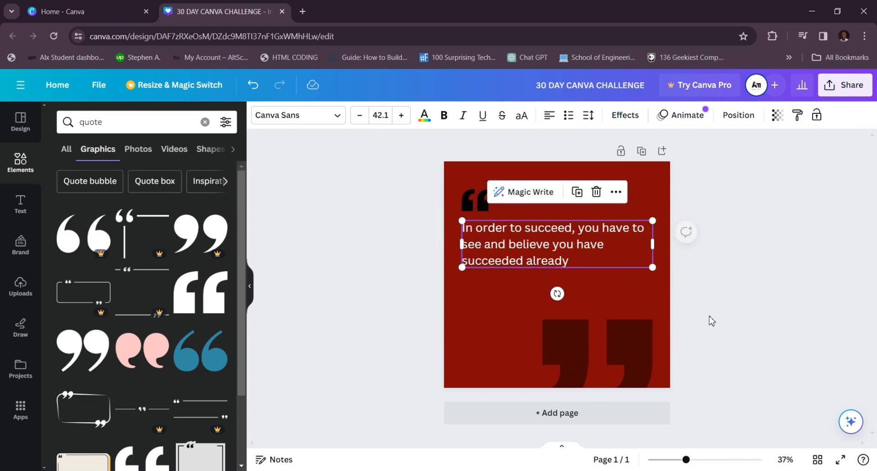
# - Narrow the quote's text box to about 860 wide so the first line ends with "you have"
pyautogui.click(712, 320)
pyautogui.click(657, 242)
pyautogui.moveTo(657, 243); pyautogui.dragTo(652, 237)
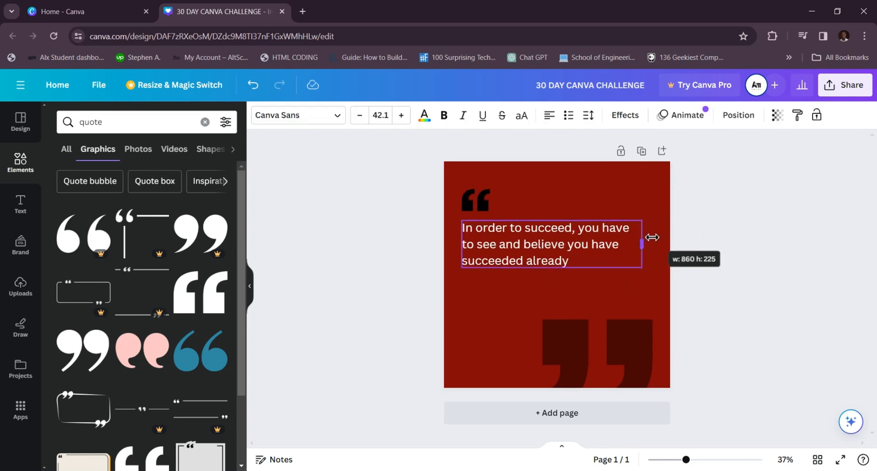
pyautogui.click(725, 264)
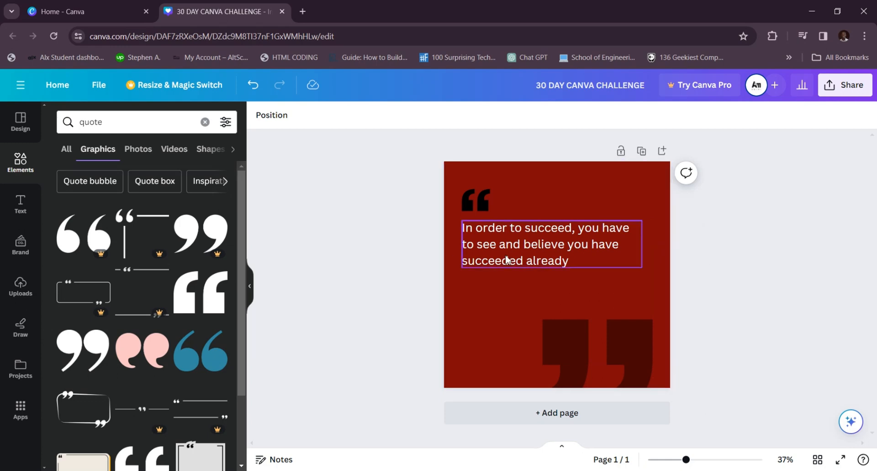
# - Nudge the quote text slightly down from the opening quotation mark and make it bold
pyautogui.moveTo(505, 255); pyautogui.dragTo(505, 257)
pyautogui.click(656, 295)
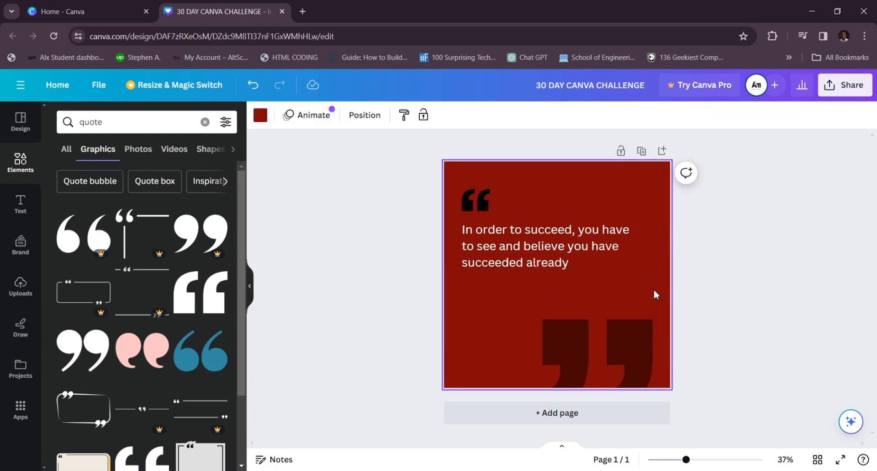
pyautogui.click(539, 263)
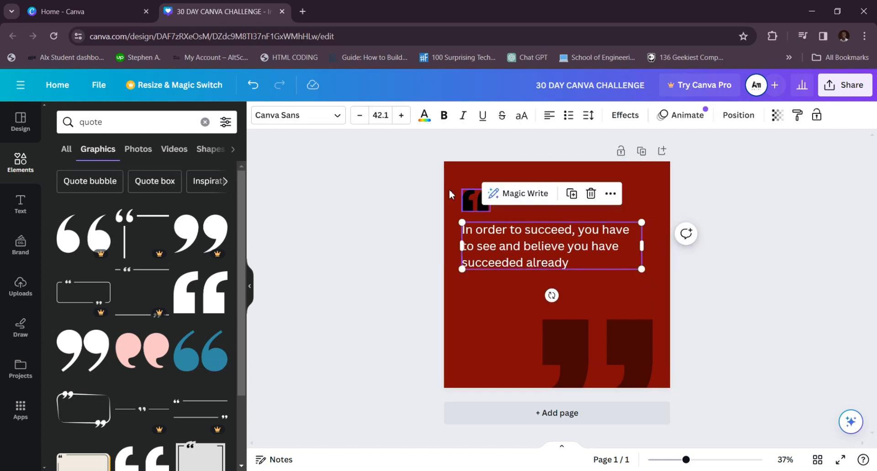
pyautogui.click(444, 115)
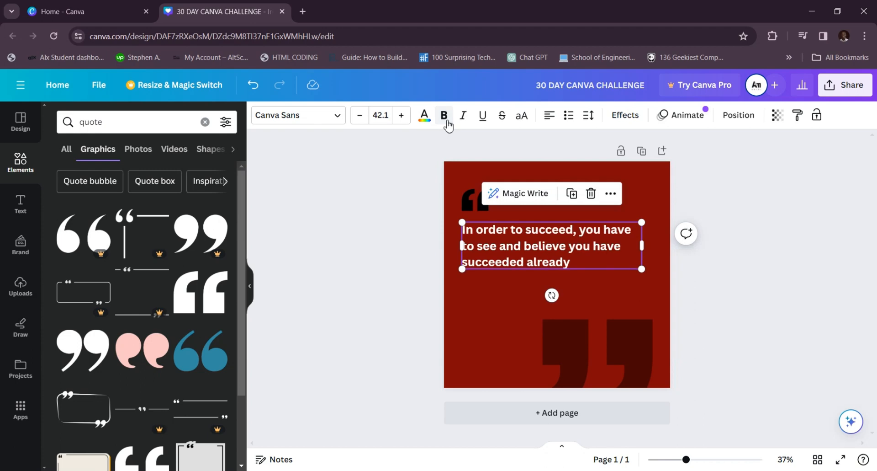
# - Duplicate the quote text directly below itself and replace the copy's wording with the author's full name
pyautogui.click(353, 182)
pyautogui.moveTo(507, 249); pyautogui.dragTo(506, 300)
pyautogui.click(337, 115)
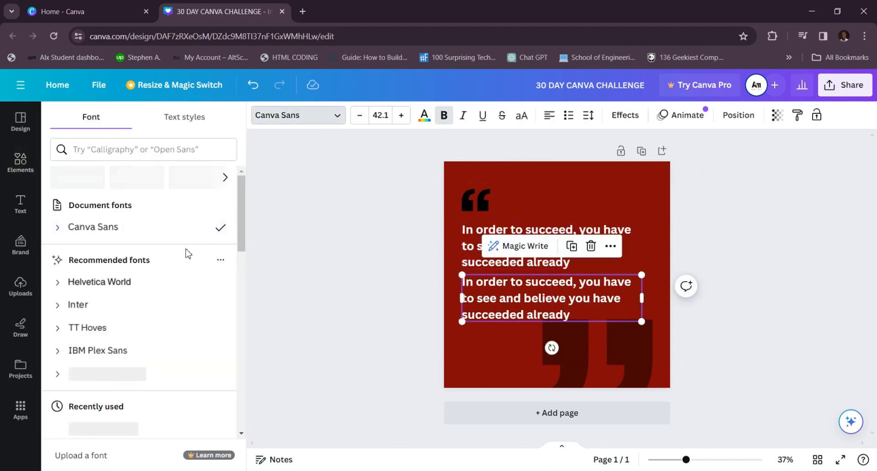
pyautogui.doubleClick(560, 307)
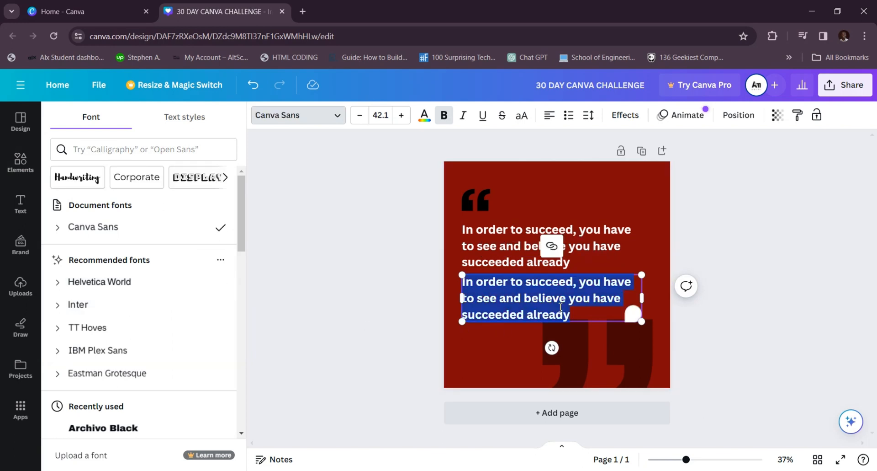
pyautogui.write('Stephen Amimi')
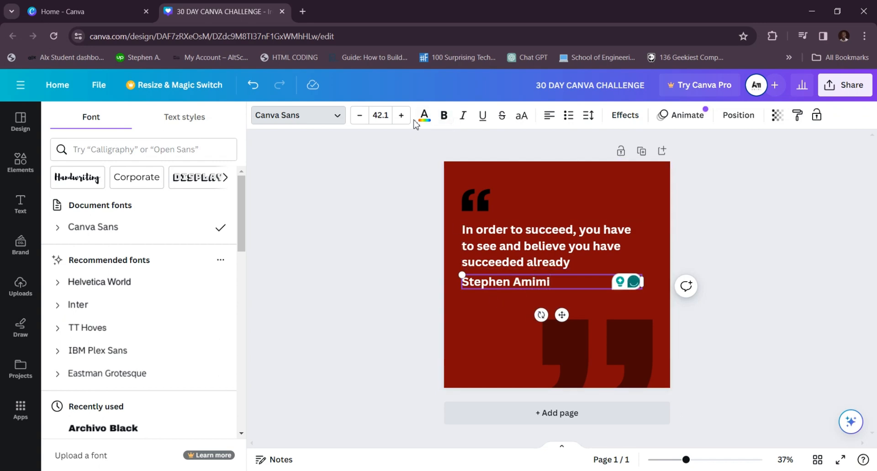
# - Remove the bold formatting from the author's name below the quote
pyautogui.click(308, 298)
pyautogui.click(483, 287)
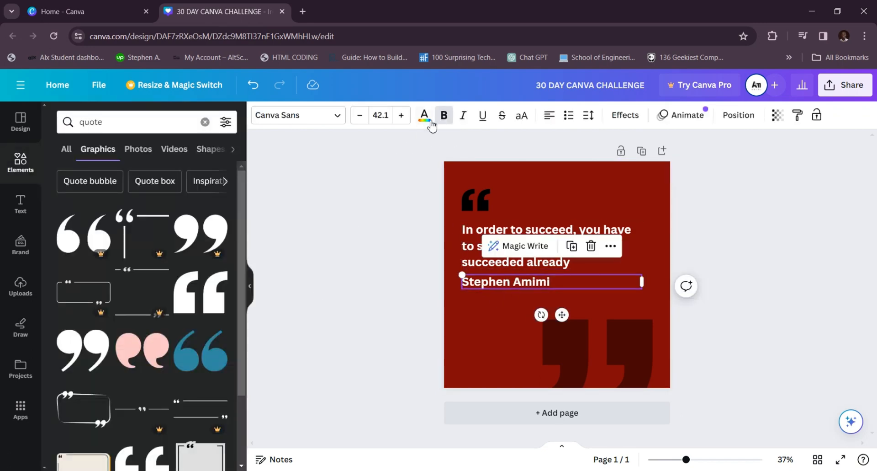
pyautogui.click(441, 118)
pyautogui.click(403, 246)
pyautogui.click(530, 282)
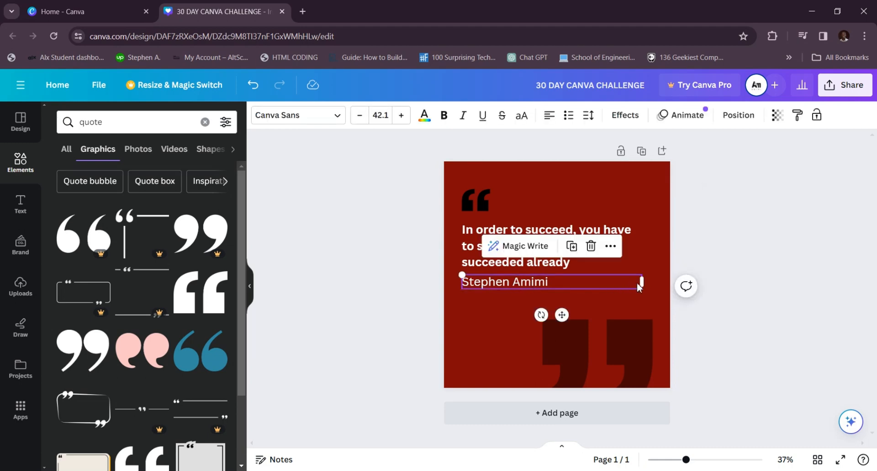
# - Shrink the author's name to size 33.1, fit its box to the text and place it slightly lower beneath the quote
pyautogui.moveTo(642, 281); pyautogui.dragTo(473, 314)
pyautogui.scroll(5, 557, 278)
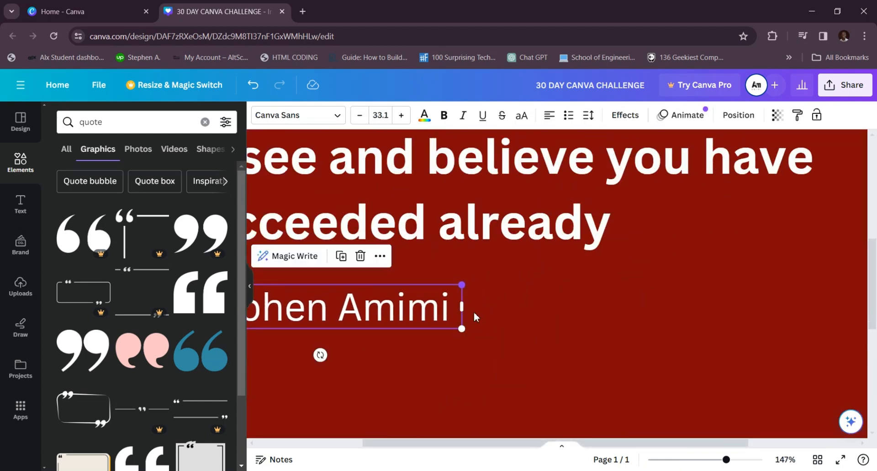
pyautogui.scroll(-4, 467, 314)
pyautogui.click(337, 327)
pyautogui.scroll(-2, 337, 327)
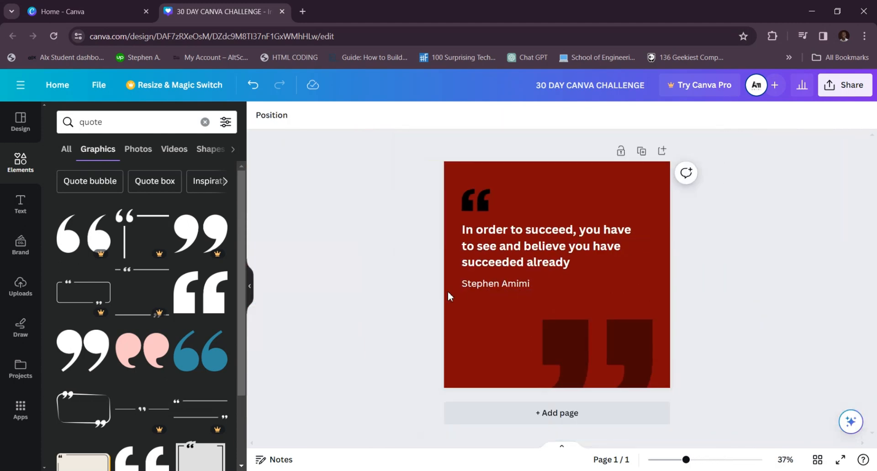
pyautogui.click(479, 291)
# - Move the quote and the author's name together slightly down, away from the opening quotation mark
pyautogui.click(525, 265)
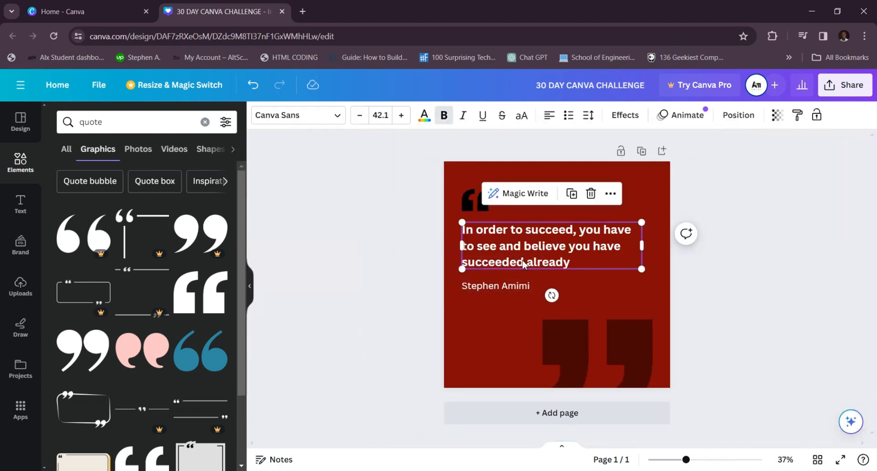
pyautogui.moveTo(524, 281); pyautogui.dragTo(562, 323)
pyautogui.moveTo(401, 251); pyautogui.dragTo(530, 297)
pyautogui.hotkey('shift', 'Down')
pyautogui.hotkey('shift', 'Down')
pyautogui.hotkey('shift', 'Down')
pyautogui.click(620, 278)
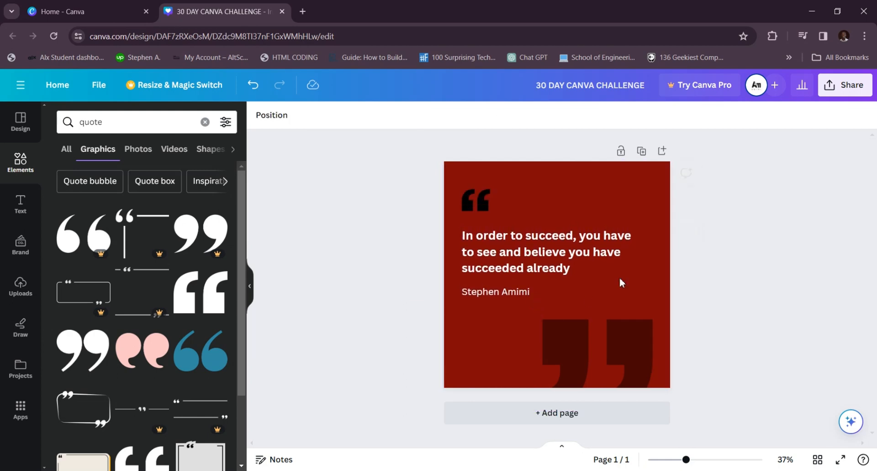
# - Search the graphics library for "facebook logo"
pyautogui.doubleClick(137, 123)
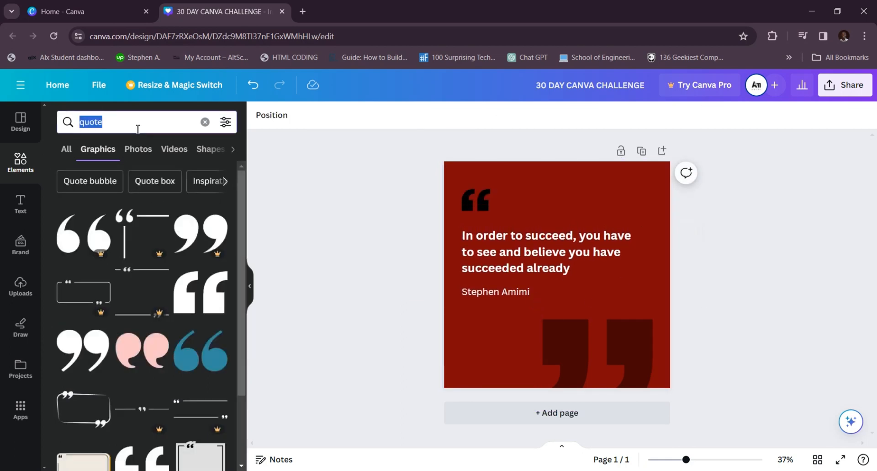
pyautogui.write('facebo')
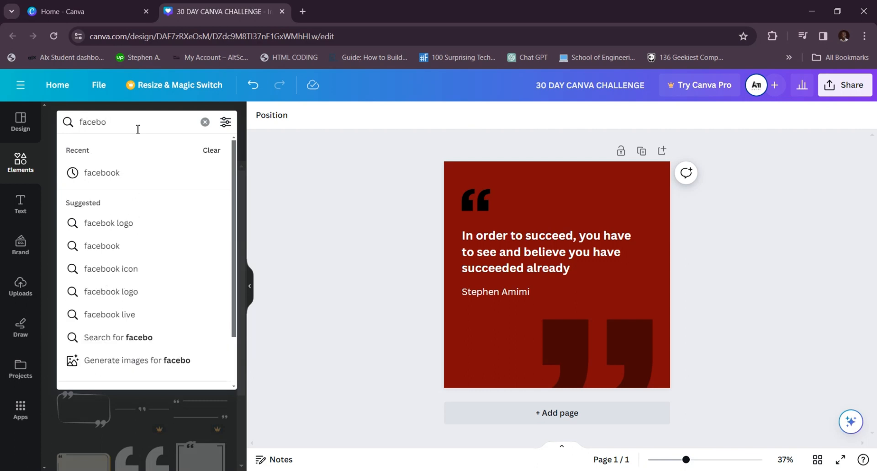
pyautogui.write('ok logo')
pyautogui.press('Return')
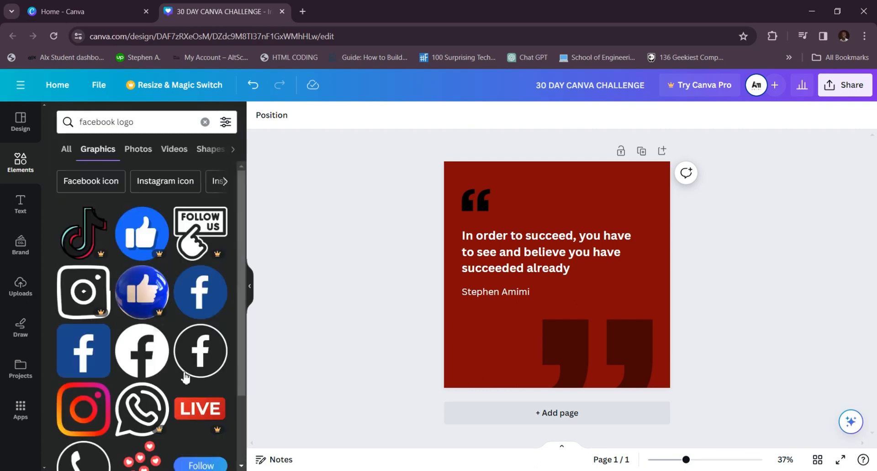
# - Add the outlined circular Facebook logo, shrink it to a small icon and place it in the post's lower-left corner
pyautogui.click(200, 360)
pyautogui.moveTo(603, 229); pyautogui.dragTo(533, 316)
pyautogui.moveTo(530, 346); pyautogui.dragTo(477, 402)
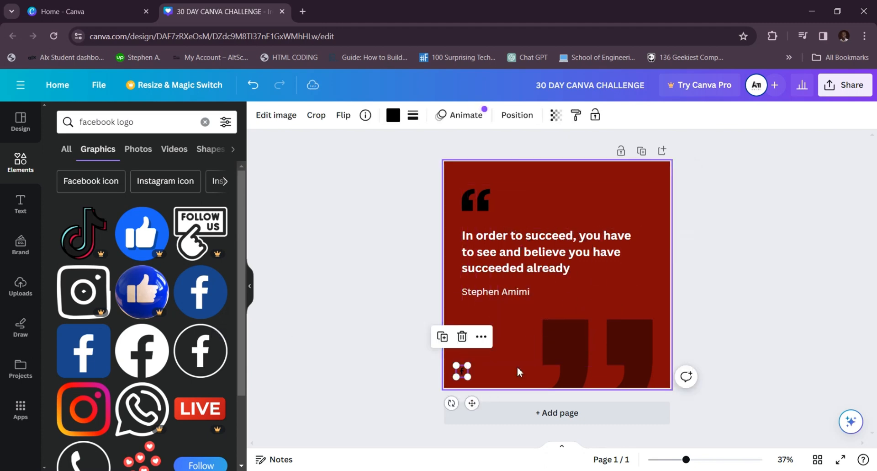
pyautogui.click(512, 366)
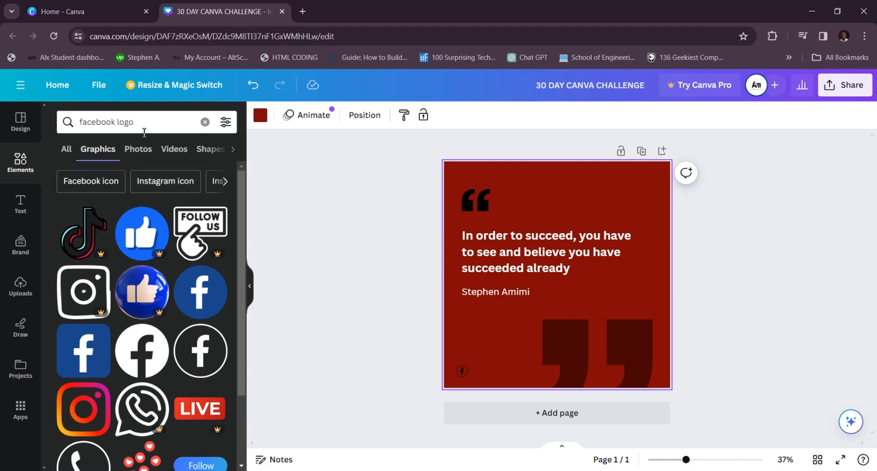
# - Search the graphics library for "instagram logo", correcting the missing space between the words
pyautogui.doubleClick(97, 127)
pyautogui.write('insta')
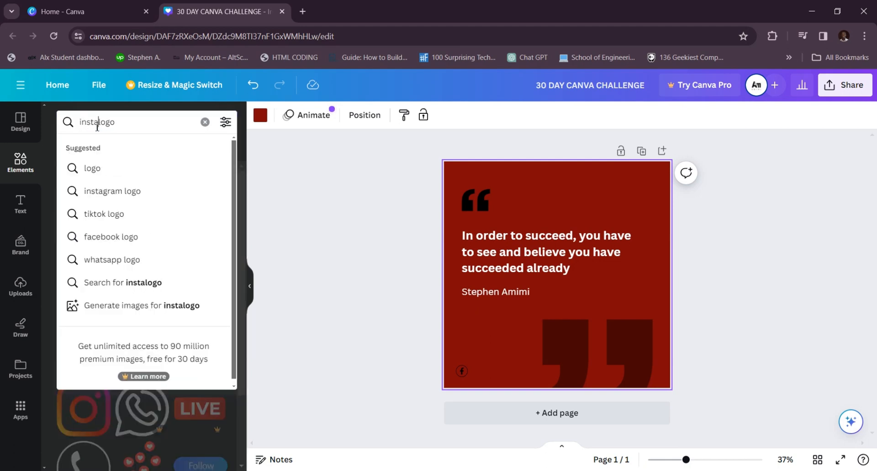
pyautogui.write('gra')
pyautogui.write('m')
pyautogui.press('Return')
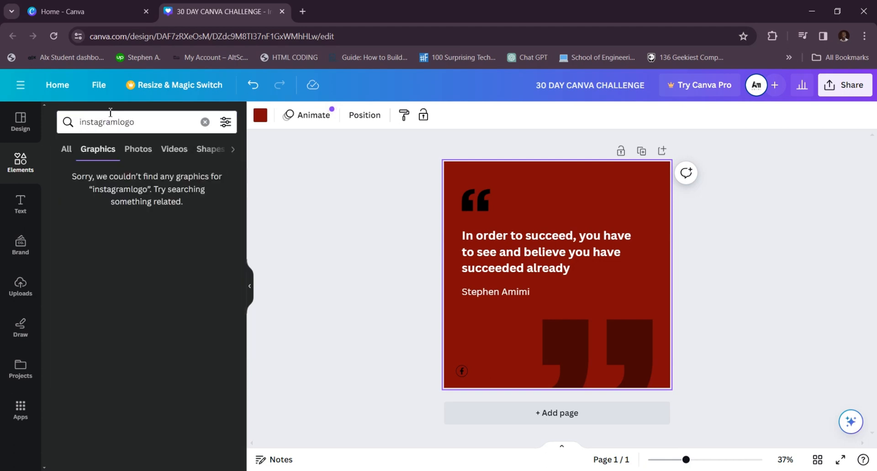
pyautogui.click(118, 124)
pyautogui.press('Return')
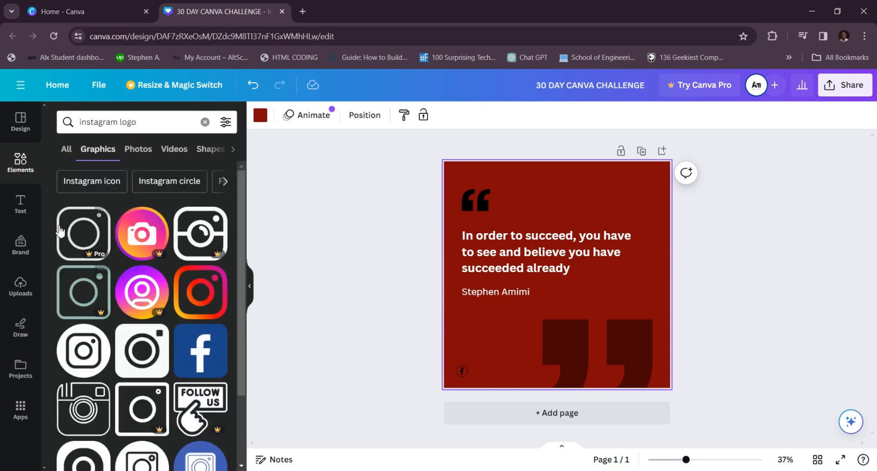
# - Browse the Instagram logo graphics for an outlined icon that suits the Facebook logo
pyautogui.scroll(-2, 172, 303)
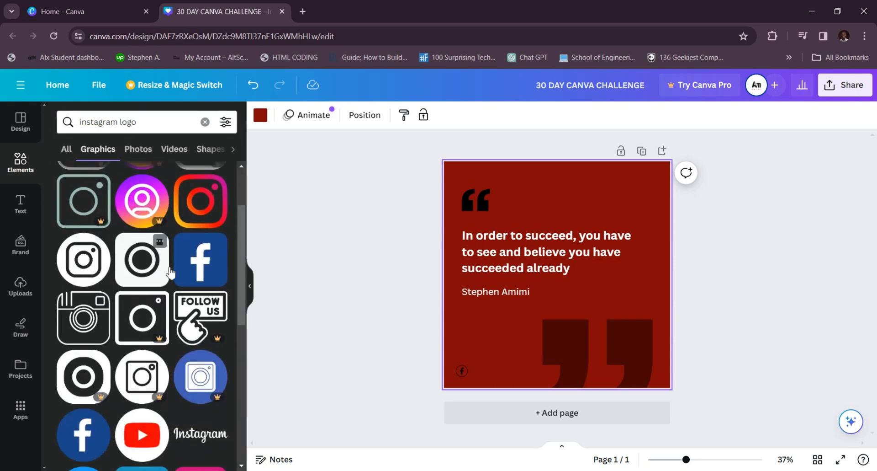
pyautogui.scroll(-6, 169, 270)
pyautogui.scroll(8, 168, 269)
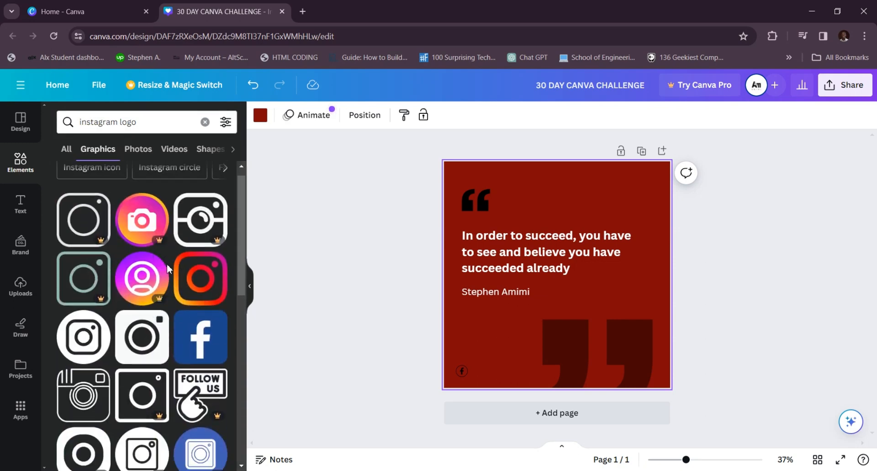
pyautogui.scroll(-10, 166, 263)
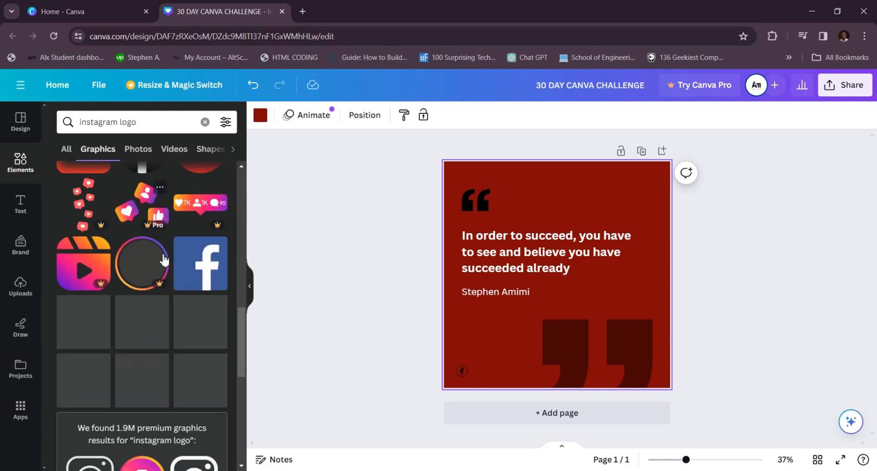
pyautogui.scroll(-3, 165, 262)
pyautogui.scroll(-10, 163, 274)
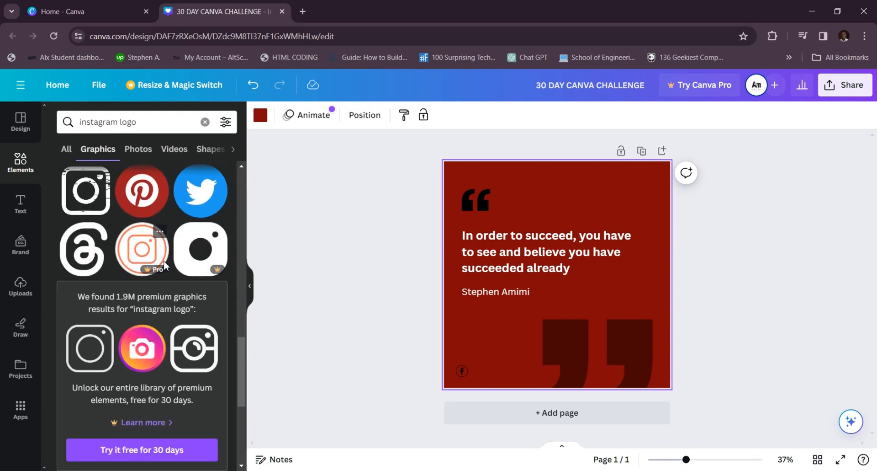
pyautogui.scroll(-10, 162, 274)
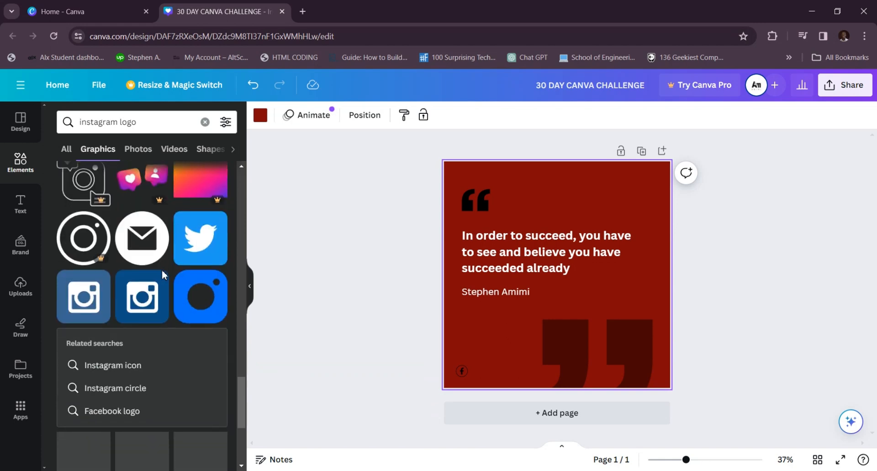
pyautogui.scroll(-10, 155, 272)
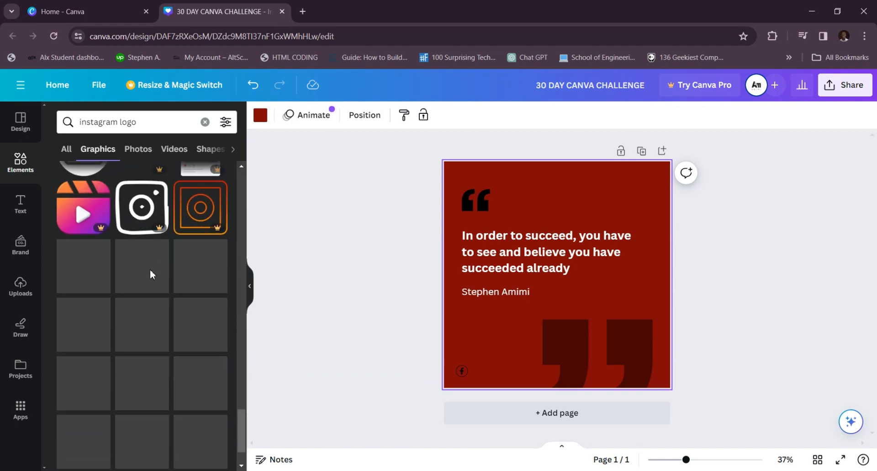
pyautogui.scroll(-4, 137, 281)
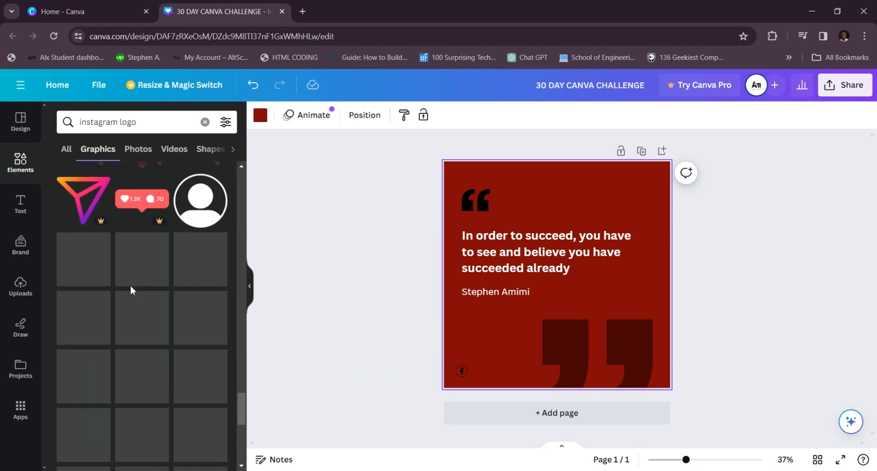
pyautogui.scroll(-8, 131, 288)
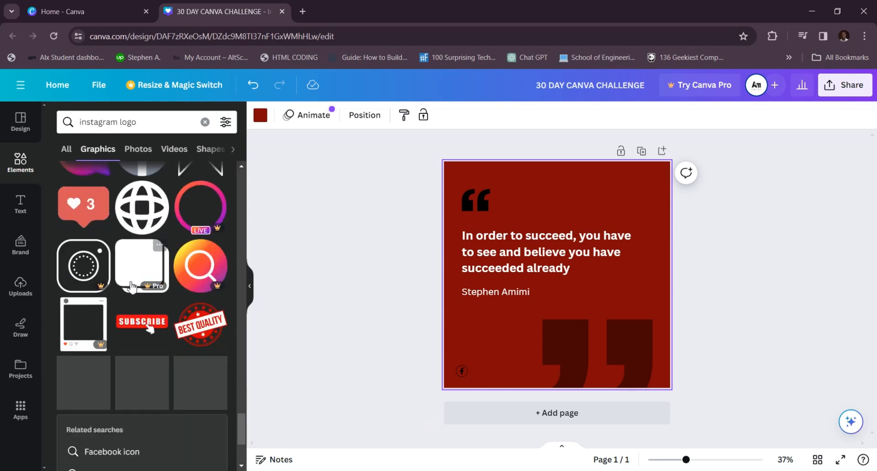
pyautogui.scroll(-10, 126, 293)
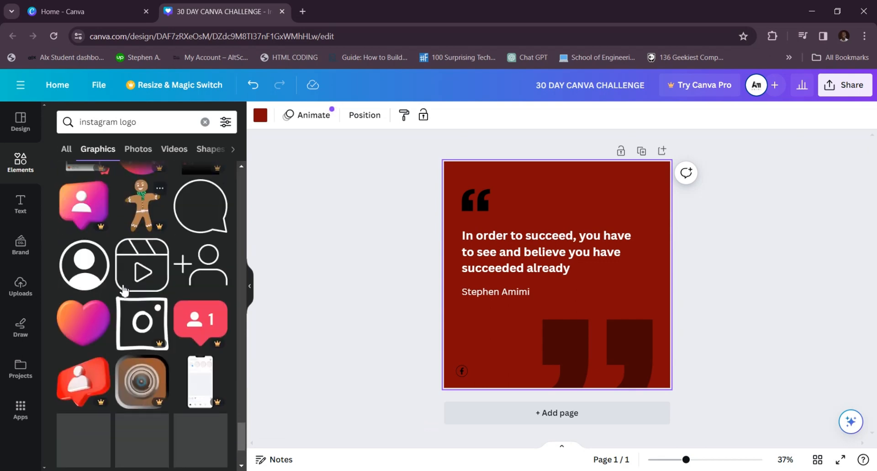
pyautogui.scroll(-10, 122, 290)
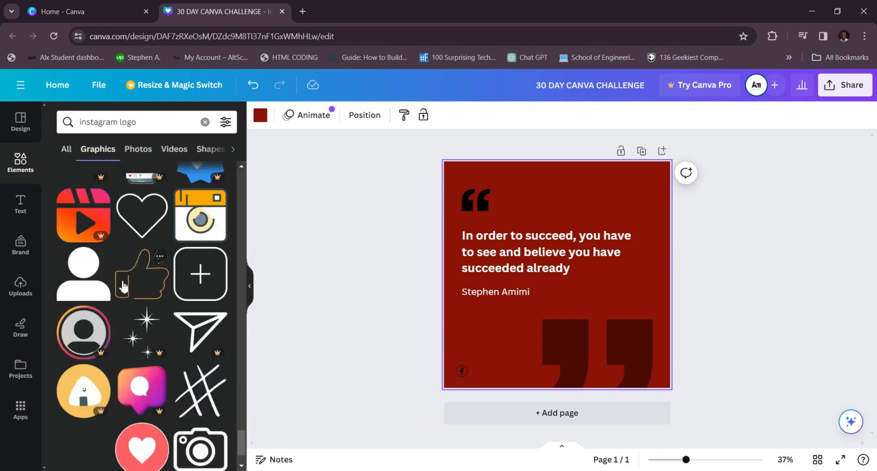
pyautogui.scroll(-10, 122, 287)
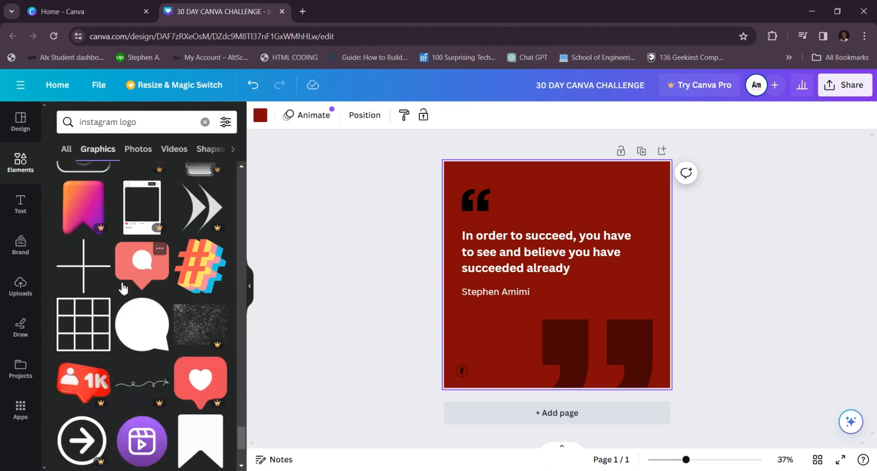
pyautogui.scroll(20, 121, 285)
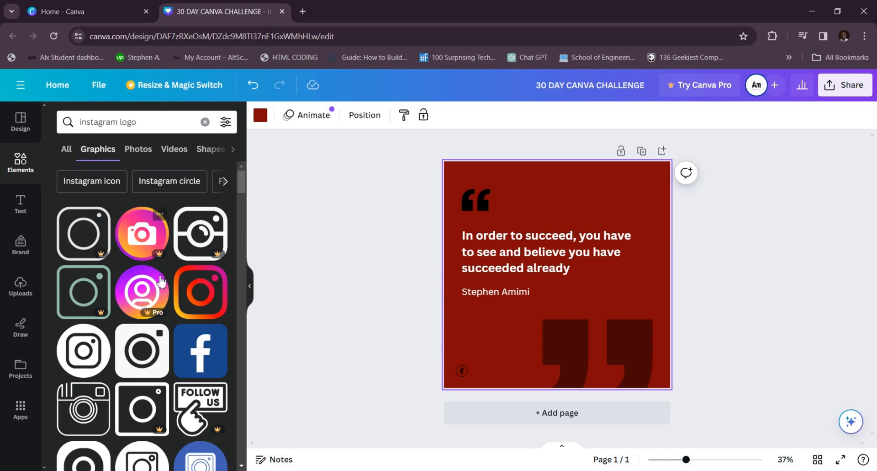
# - Add the outlined retro-camera Instagram logo and scale it to match the Facebook logo's height directly beside it
pyautogui.scroll(-2, 158, 292)
pyautogui.click(136, 296)
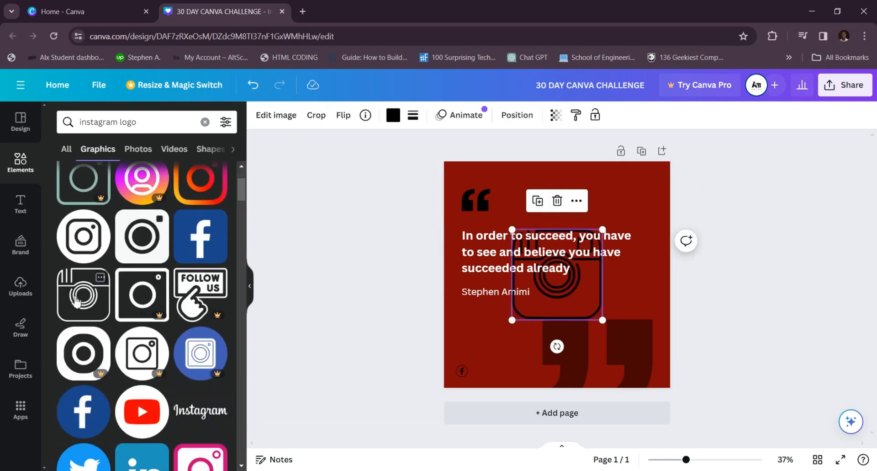
pyautogui.moveTo(604, 227); pyautogui.dragTo(481, 399)
pyautogui.scroll(5, 465, 346)
pyautogui.hscroll(-4, 464, 347)
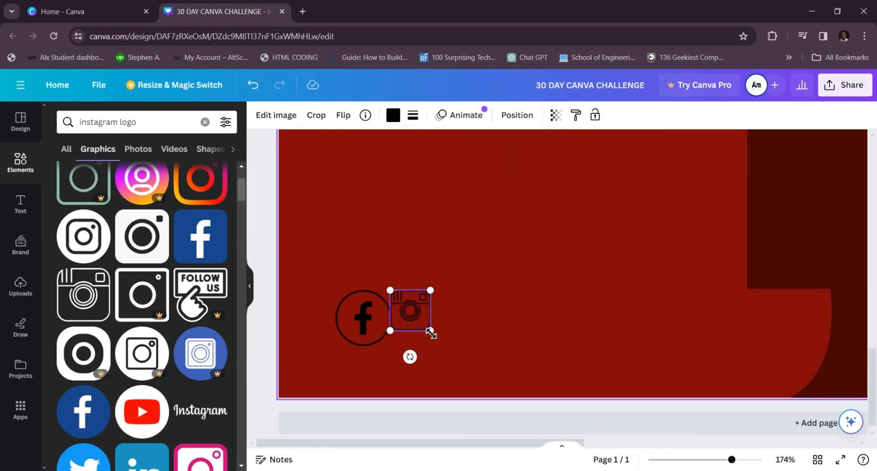
pyautogui.moveTo(431, 332)
pyautogui.mouseDown()
pyautogui.moveTo(443, 345)
pyautogui.moveTo(443, 335)
pyautogui.mouseUp()
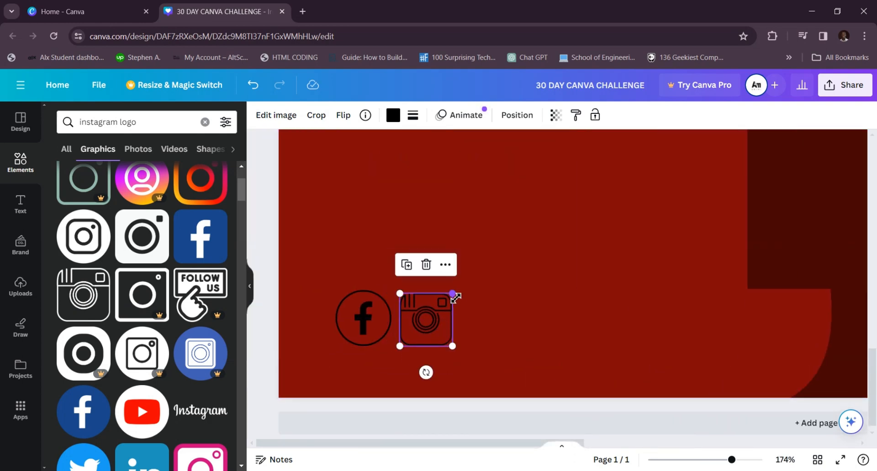
pyautogui.moveTo(455, 297); pyautogui.dragTo(458, 292)
pyautogui.click(489, 336)
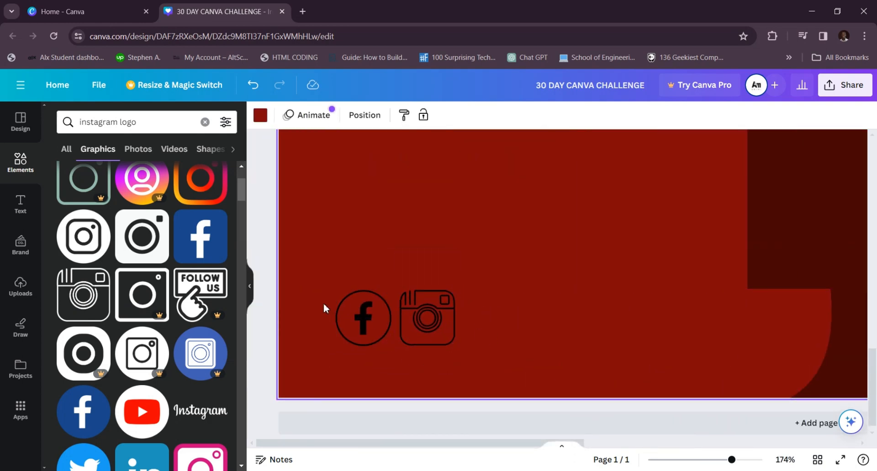
# - Recolour the Facebook and Instagram logos in the post's lower-left corner white
pyautogui.moveTo(301, 320); pyautogui.dragTo(503, 342)
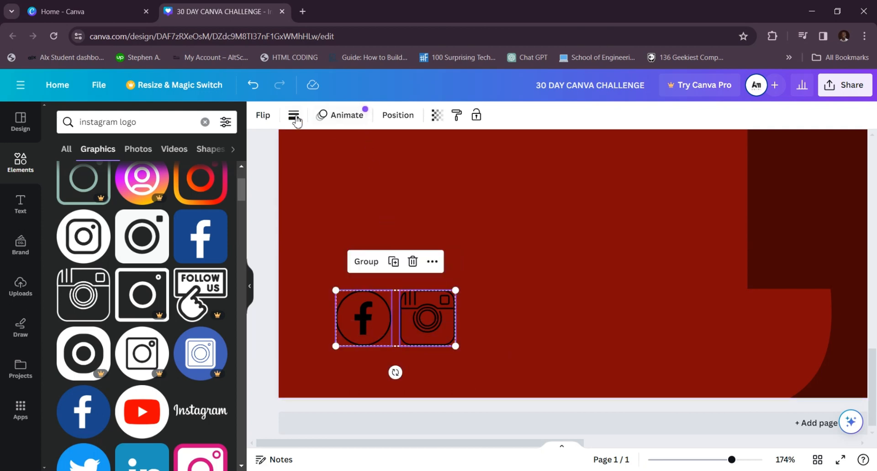
pyautogui.click(475, 204)
pyautogui.scroll(-5, 299, 172)
pyautogui.click(443, 367)
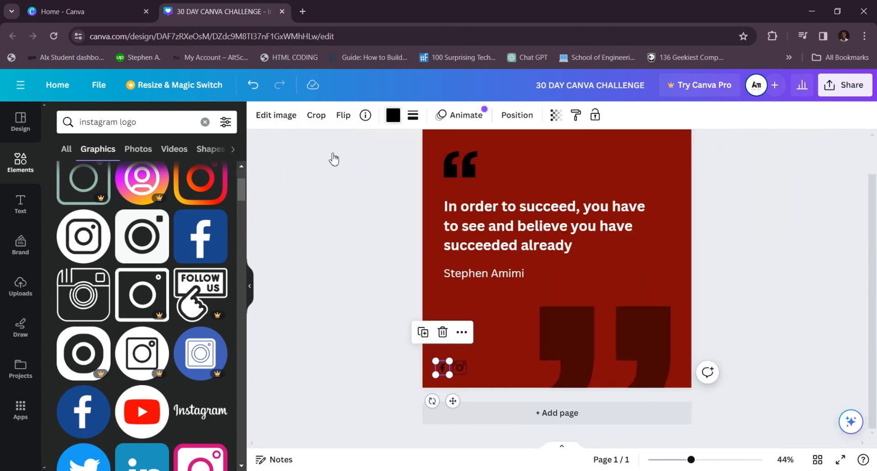
pyautogui.click(393, 115)
pyautogui.click(156, 184)
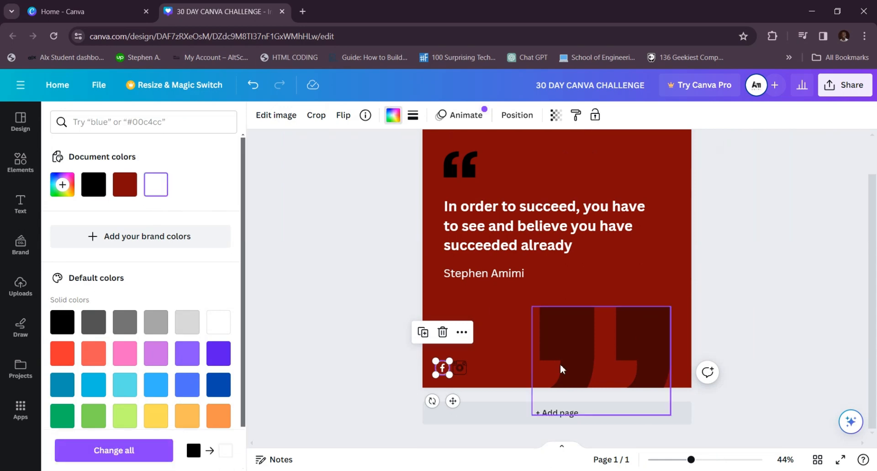
pyautogui.click(460, 367)
pyautogui.click(160, 184)
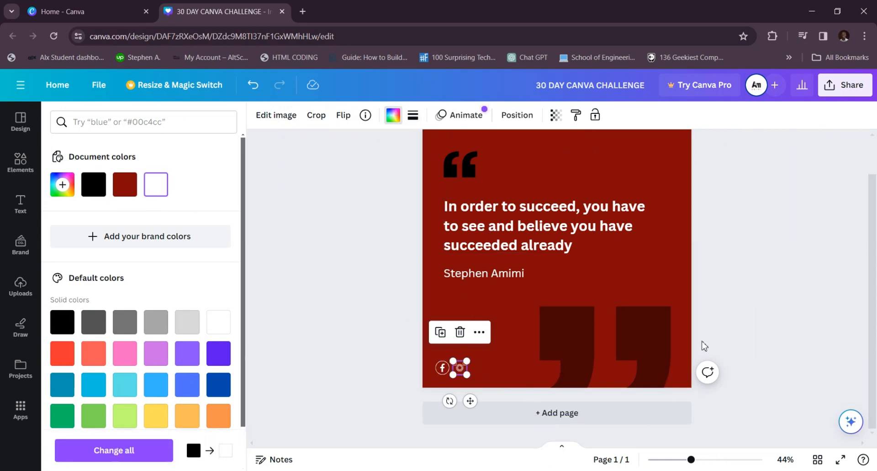
# - Shrink the Facebook and Instagram logos together, keeping them side by side in the post's lower-left corner
pyautogui.click(522, 363)
pyautogui.click(465, 372)
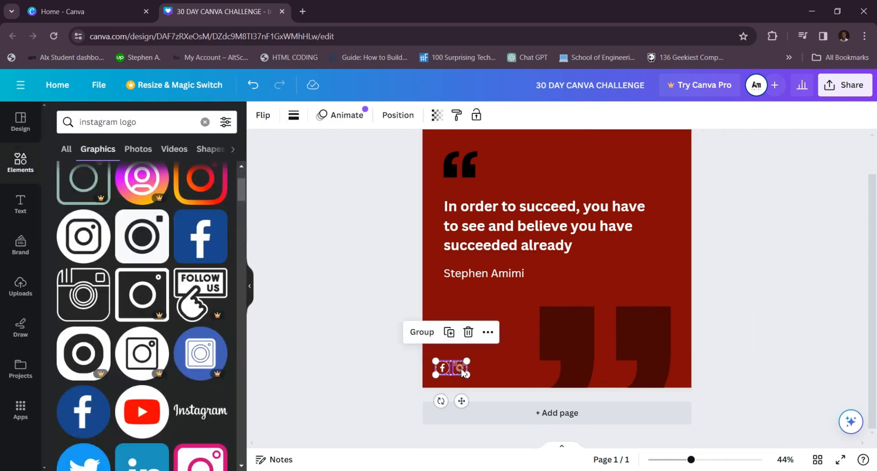
pyautogui.scroll(5, 462, 366)
pyautogui.moveTo(505, 414); pyautogui.dragTo(484, 361)
pyautogui.scroll(-3, 503, 361)
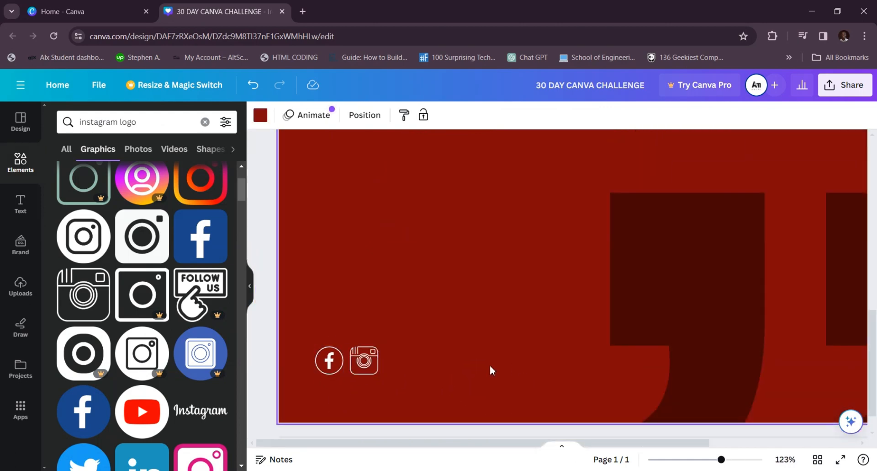
# - Add a text line with the social media handle near the logos and remove its bold formatting
pyautogui.press('t')
pyautogui.click(602, 335)
pyautogui.moveTo(594, 277); pyautogui.dragTo(594, 353)
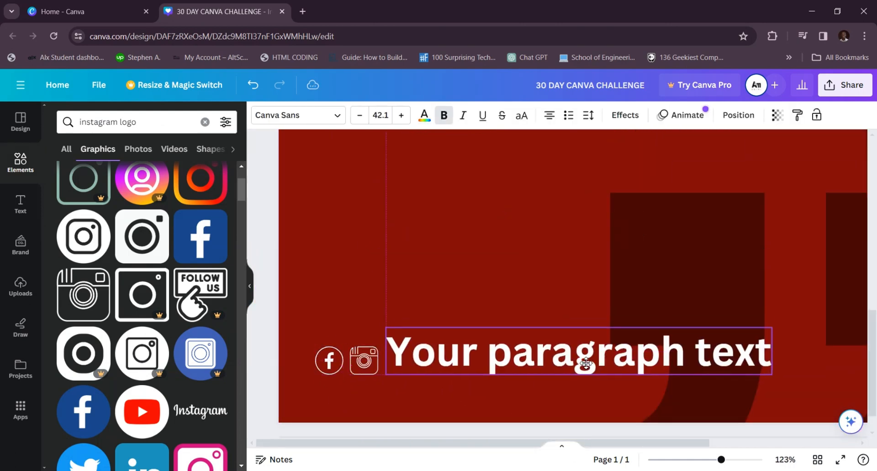
pyautogui.doubleClick(594, 353)
pyautogui.write('amimi.ng')
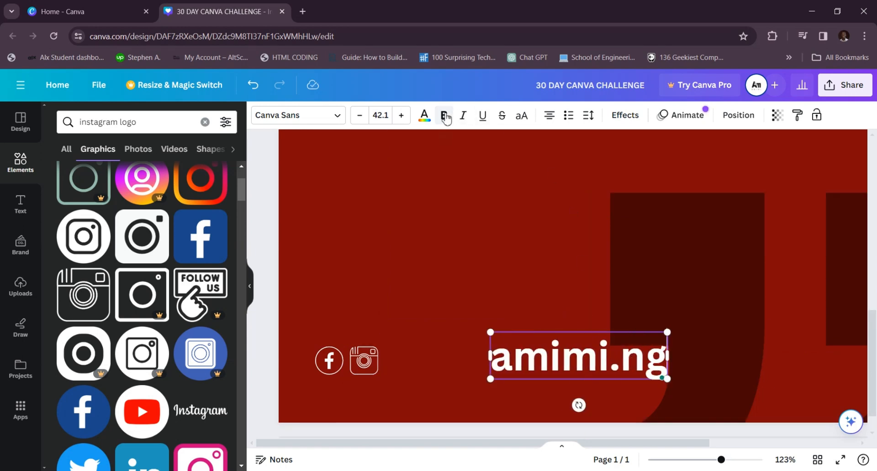
pyautogui.hotkey('ctrl', 'b')
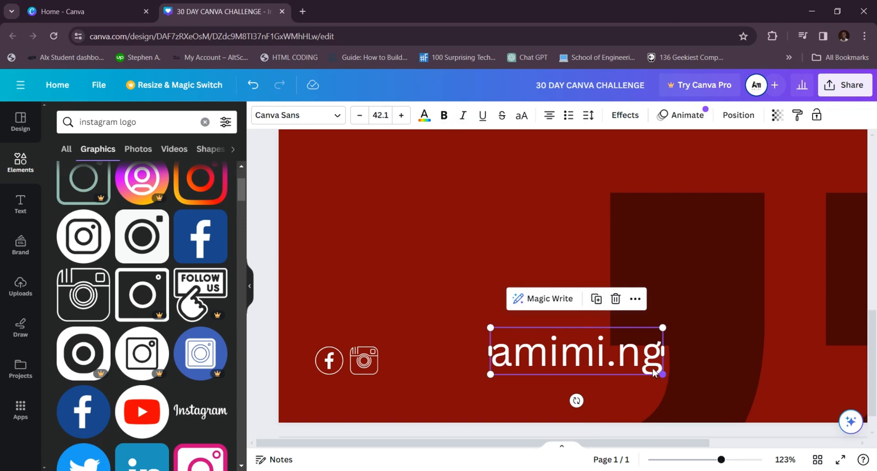
# - Scale the handle text down to size 23.8 and place it beside the Instagram logo, vertically centred with it
pyautogui.moveTo(663, 371); pyautogui.dragTo(582, 353)
pyautogui.moveTo(548, 378); pyautogui.dragTo(456, 400)
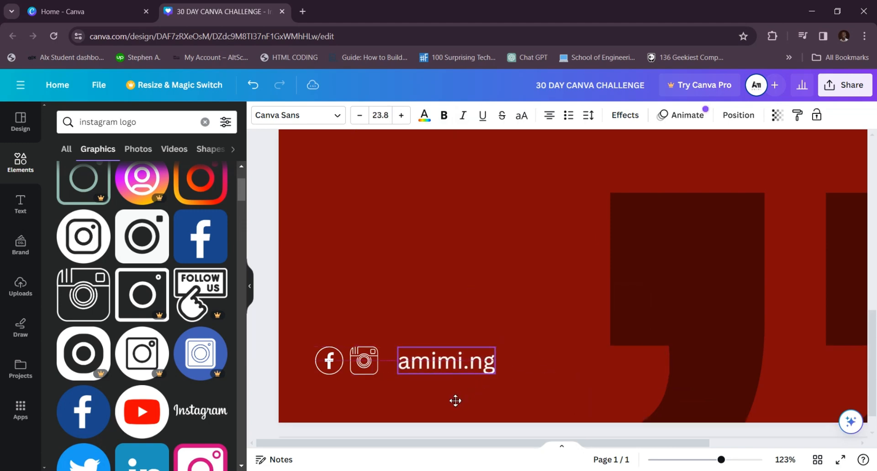
pyautogui.click(579, 387)
pyautogui.scroll(-5, 580, 388)
pyautogui.click(735, 368)
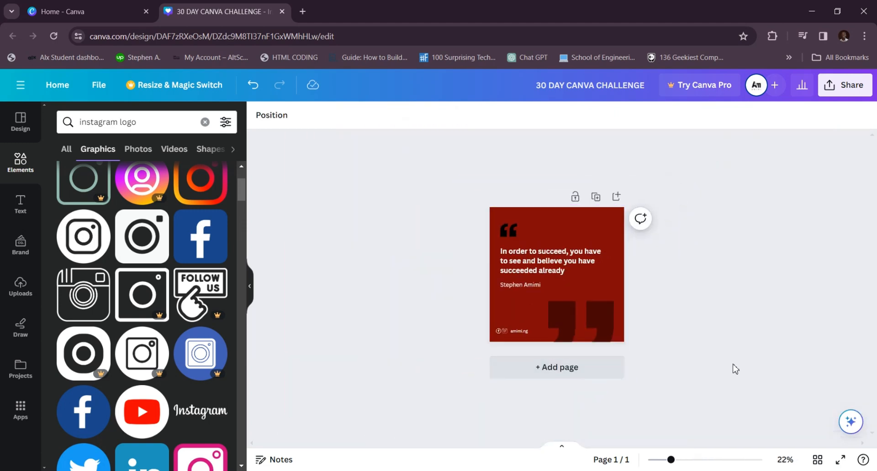
pyautogui.scroll(3, 672, 339)
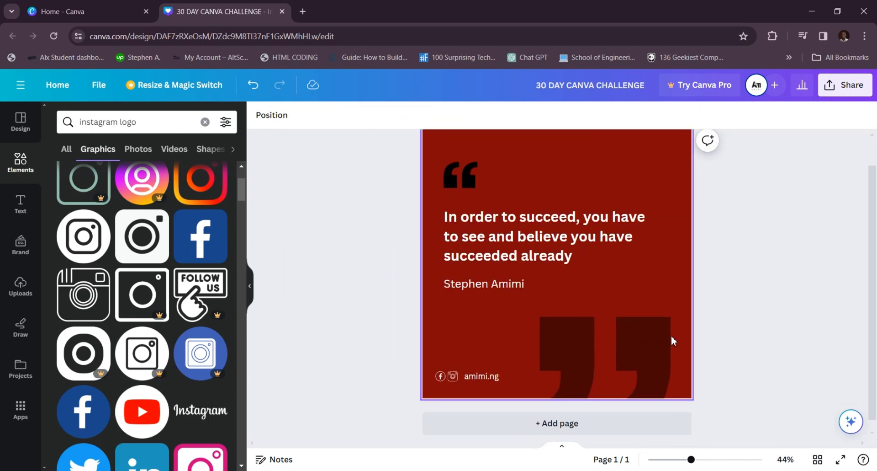
# - Search the graphics library for "logo" and browse the results for a sample brand logo
pyautogui.doubleClick(128, 121)
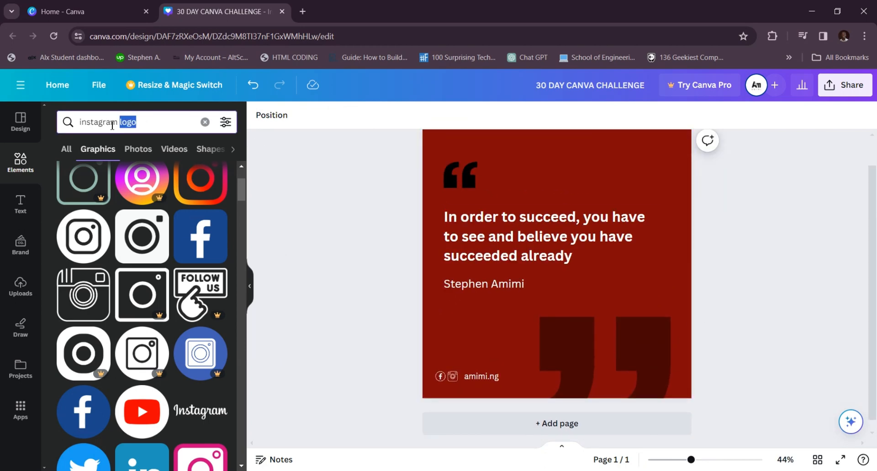
pyautogui.press('BackSpace')
pyautogui.press('Return')
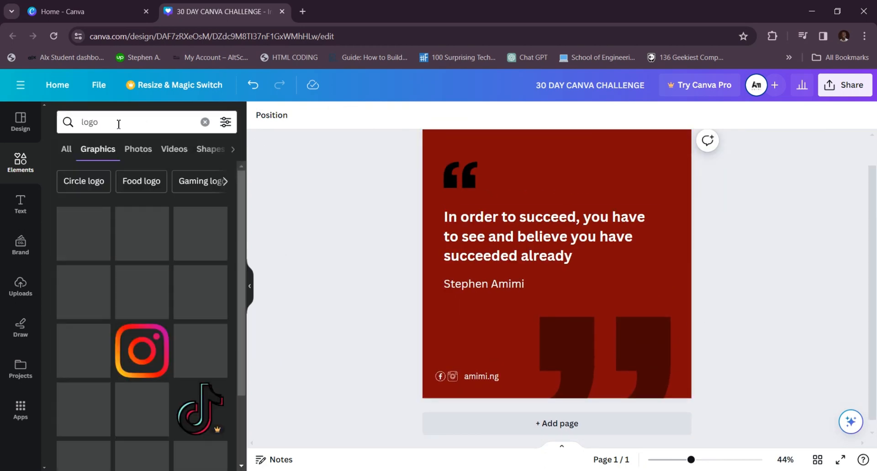
pyautogui.scroll(-2, 136, 320)
pyautogui.scroll(-2, 156, 307)
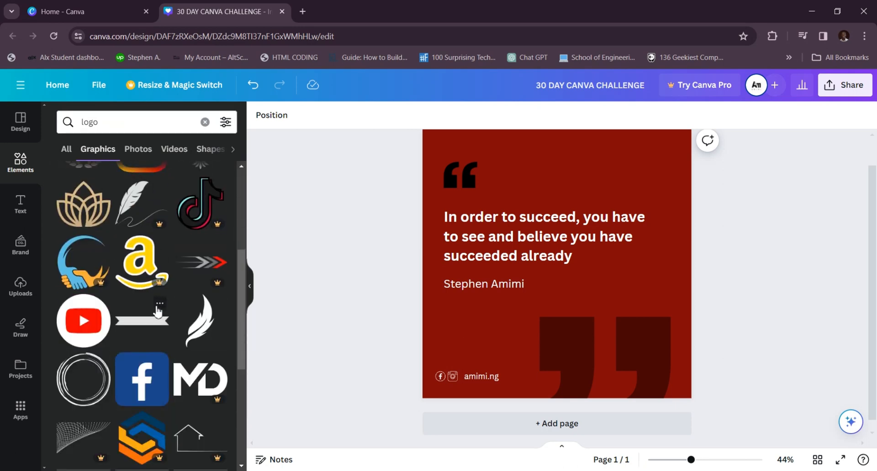
pyautogui.click(143, 272)
pyautogui.press('Delete')
pyautogui.scroll(-2, 113, 286)
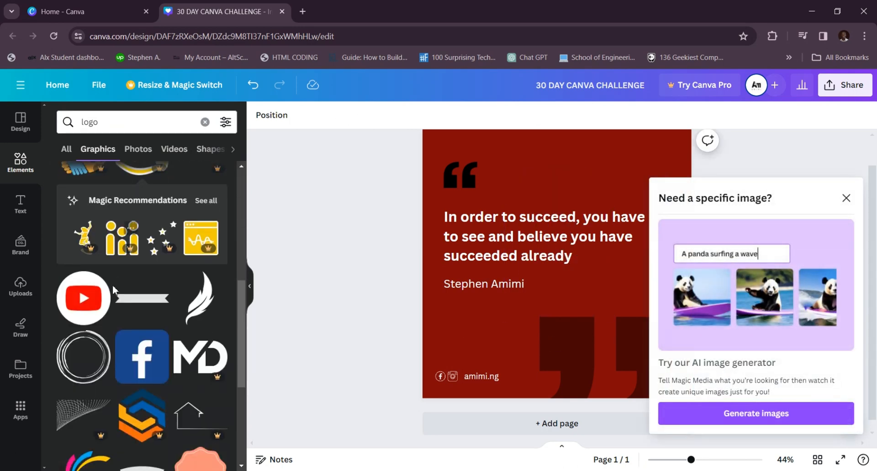
pyautogui.scroll(-1, 199, 270)
pyautogui.scroll(-3, 197, 271)
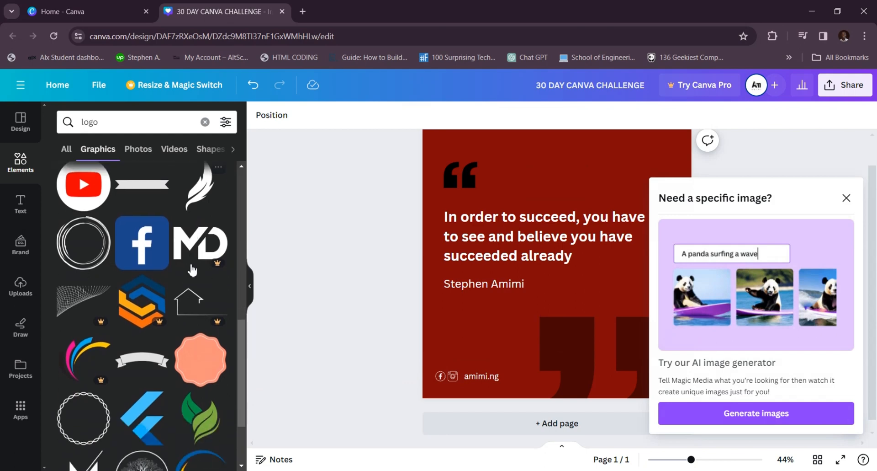
# - Add the blue Flutter logo, shrink it to a small icon and place it above the quote in the post's upper right
pyautogui.click(140, 318)
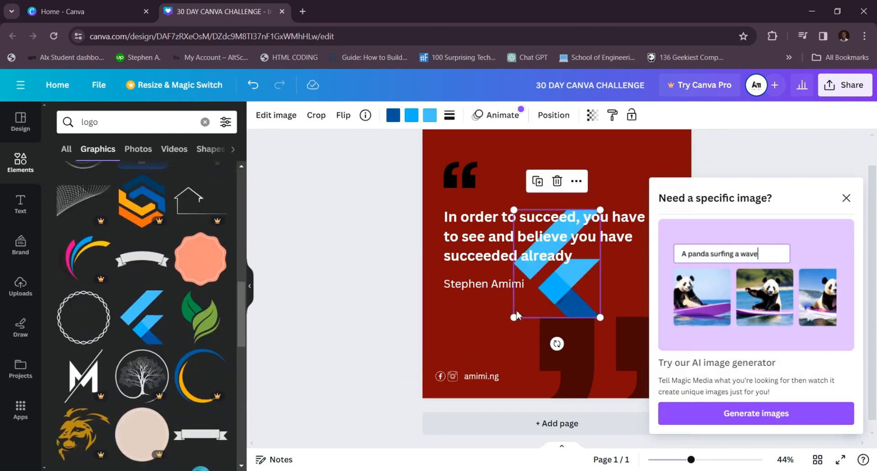
pyautogui.moveTo(535, 297); pyautogui.dragTo(615, 198)
pyautogui.click(638, 190)
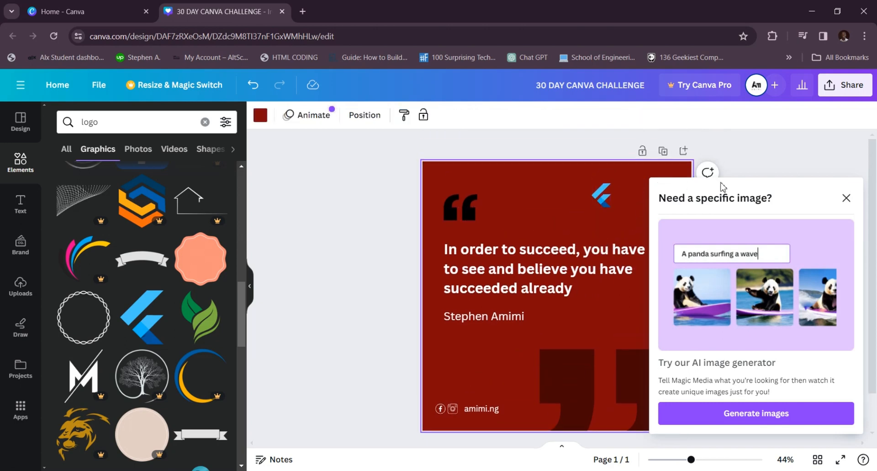
pyautogui.click(842, 201)
# - Recolour the dark blue and medium blue parts of the Flutter logo light gray (#d9d9d9)
pyautogui.click(601, 195)
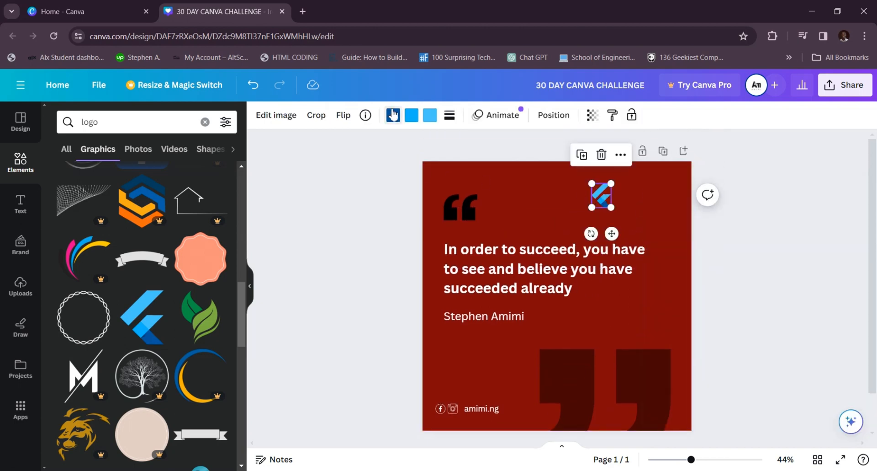
pyautogui.click(392, 115)
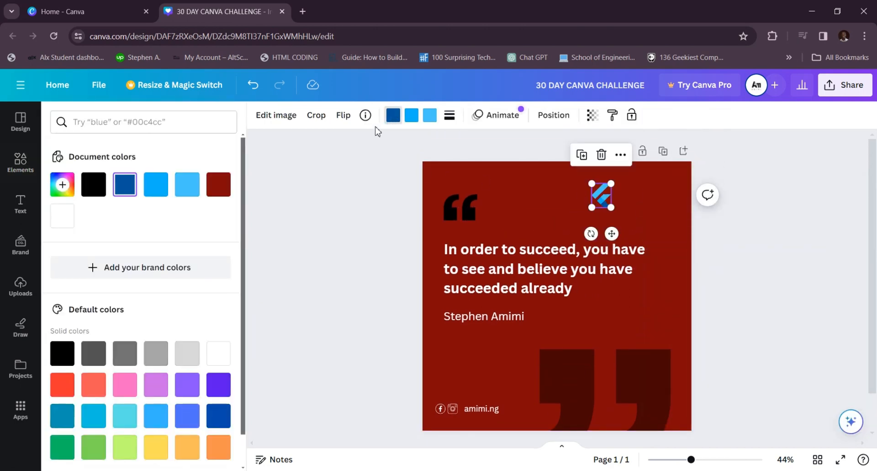
pyautogui.scroll(-1, 108, 240)
pyautogui.click(186, 319)
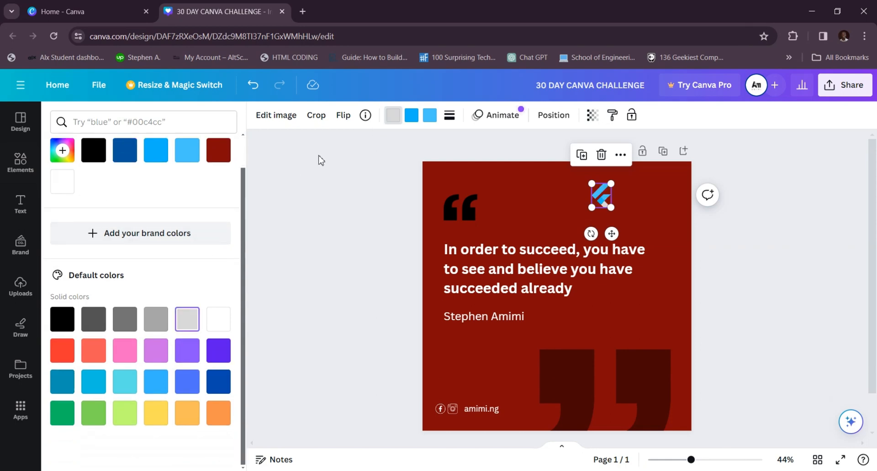
pyautogui.click(410, 119)
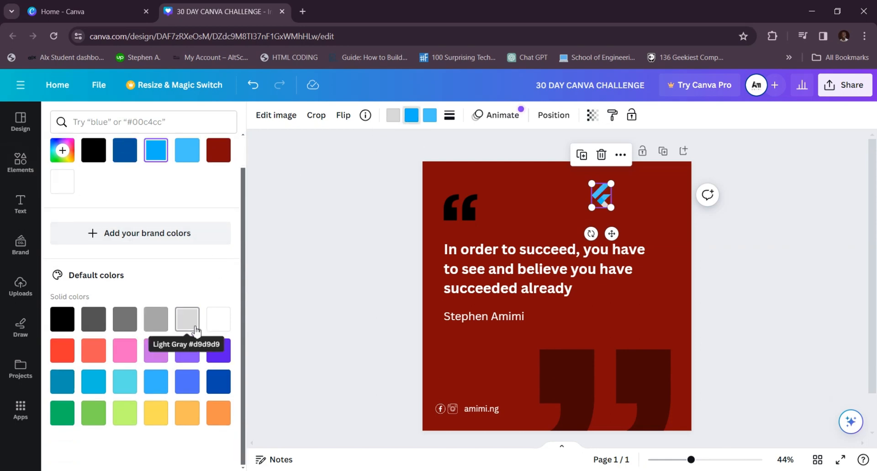
pyautogui.click(412, 116)
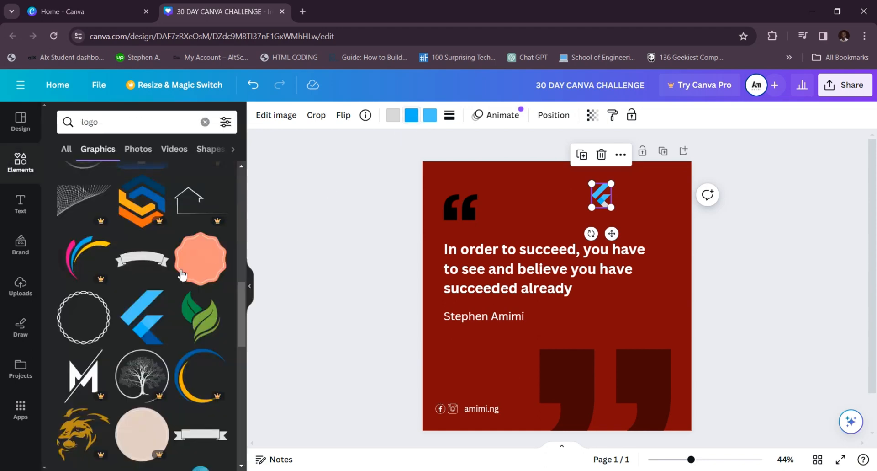
pyautogui.click(411, 116)
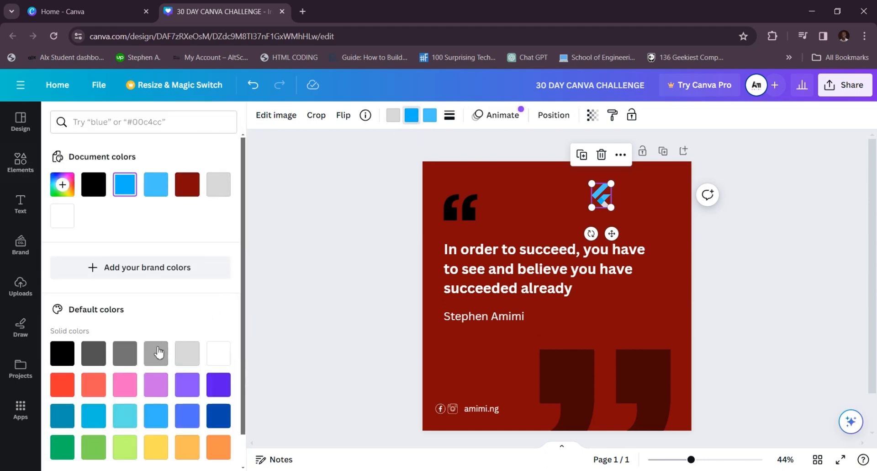
pyautogui.click(187, 350)
pyautogui.click(392, 119)
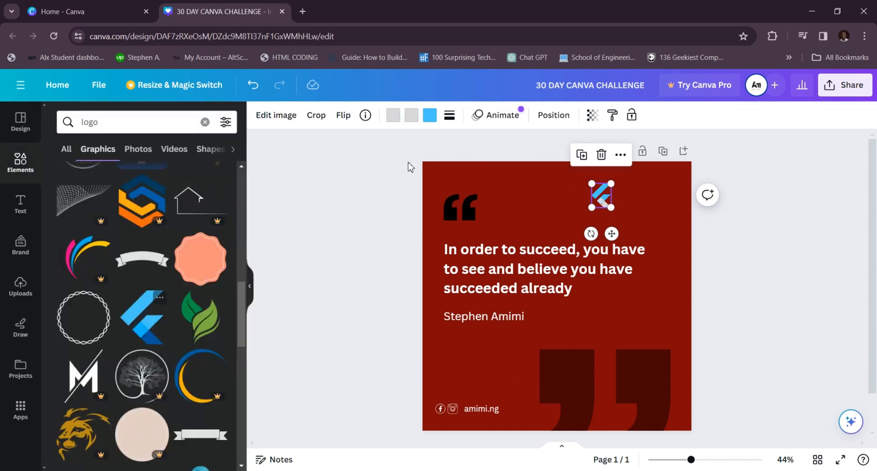
# - Set the Flutter logo's first colour to a medium gray and its light blue part to white
pyautogui.click(394, 118)
pyautogui.click(154, 322)
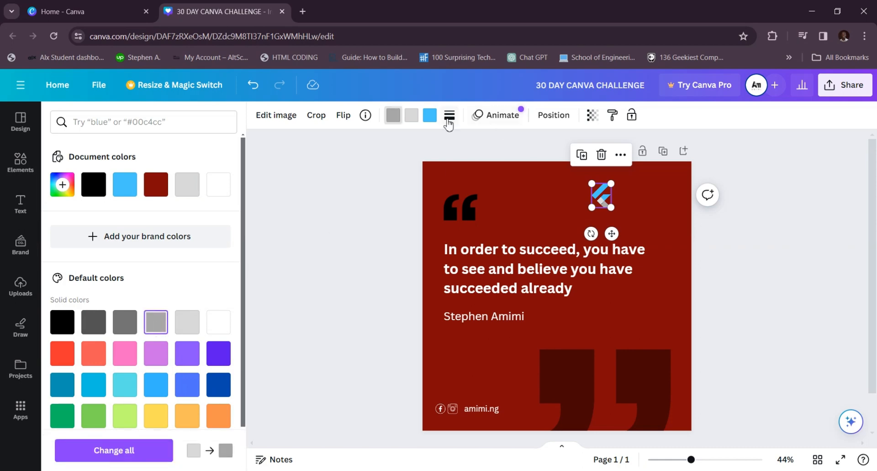
pyautogui.click(430, 115)
pyautogui.click(697, 262)
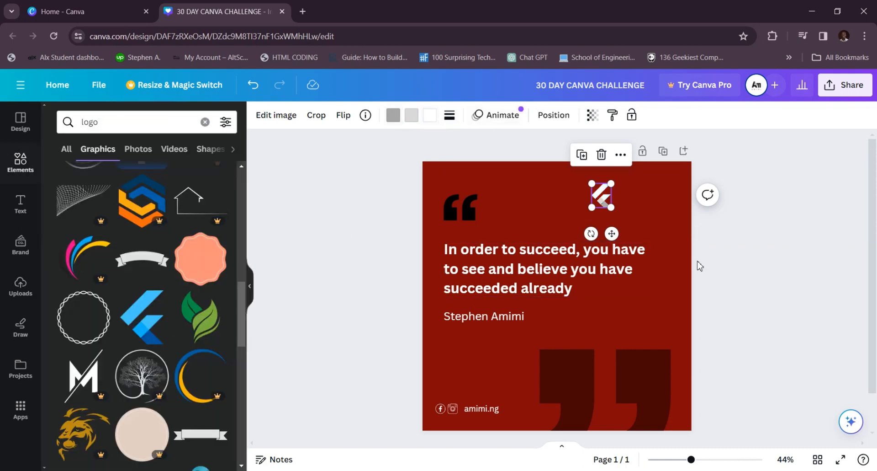
# - Shrink the Flutter logo further and move it toward the post's right edge, level with the opening quotation mark
pyautogui.click(610, 201)
pyautogui.moveTo(593, 207); pyautogui.dragTo(670, 233)
pyautogui.click(750, 283)
pyautogui.scroll(-1, 736, 273)
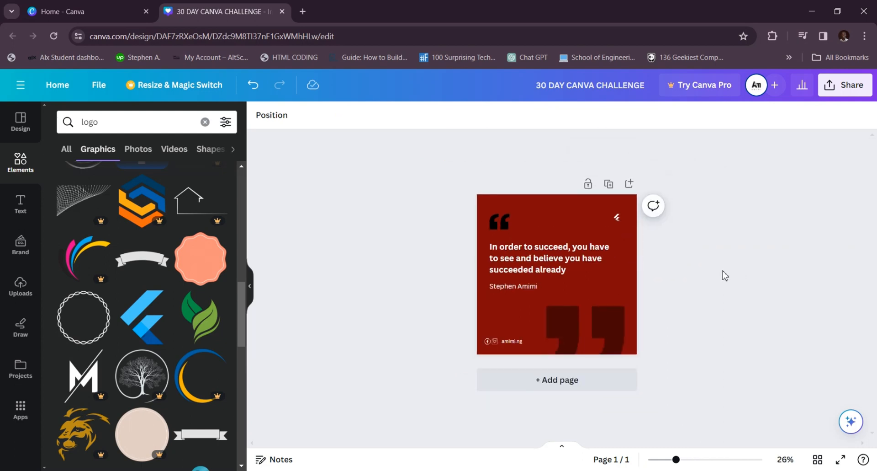
pyautogui.scroll(1, 723, 273)
# - Open the design's download settings and choose JPG as the file type
pyautogui.click(845, 85)
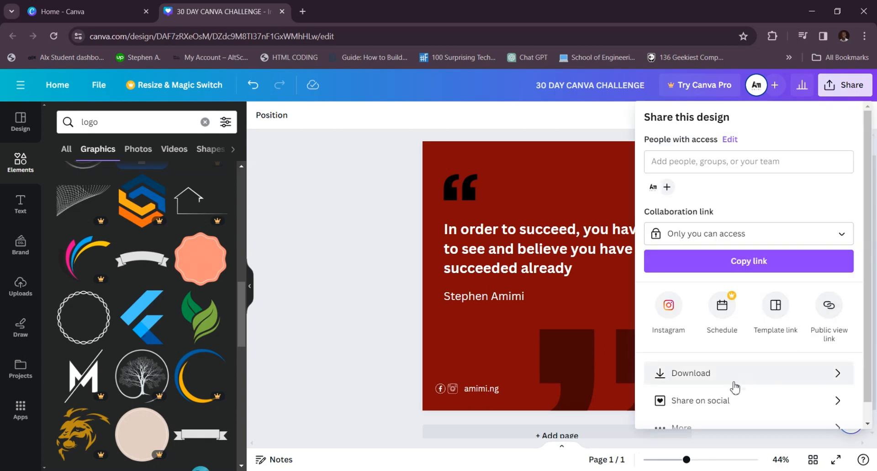
pyautogui.click(732, 384)
pyautogui.click(767, 169)
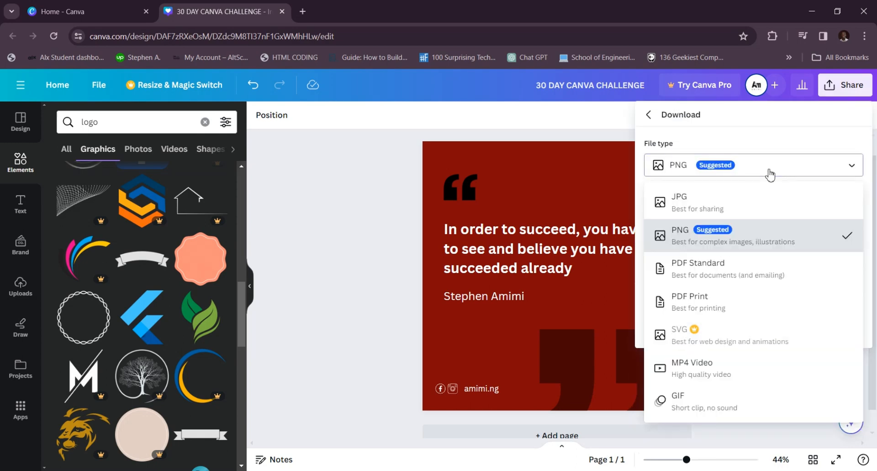
pyautogui.click(717, 202)
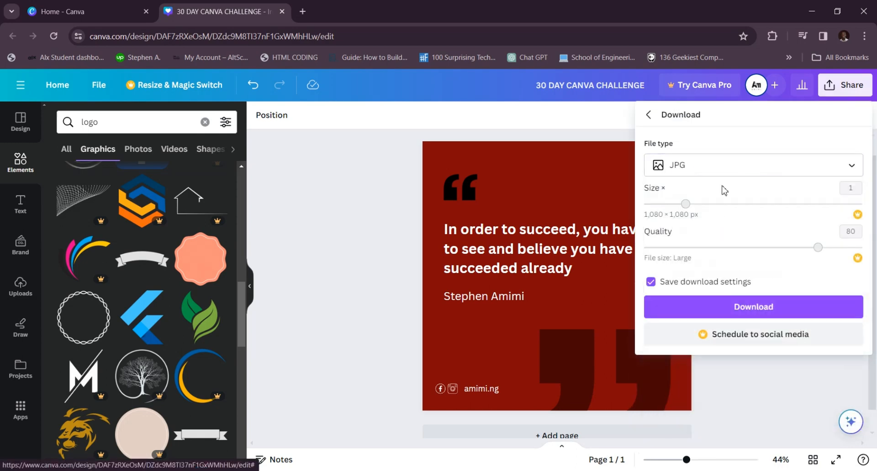
# - Try PDF Standard and MP4 Video as the download file type and switch back to JPG
pyautogui.click(730, 170)
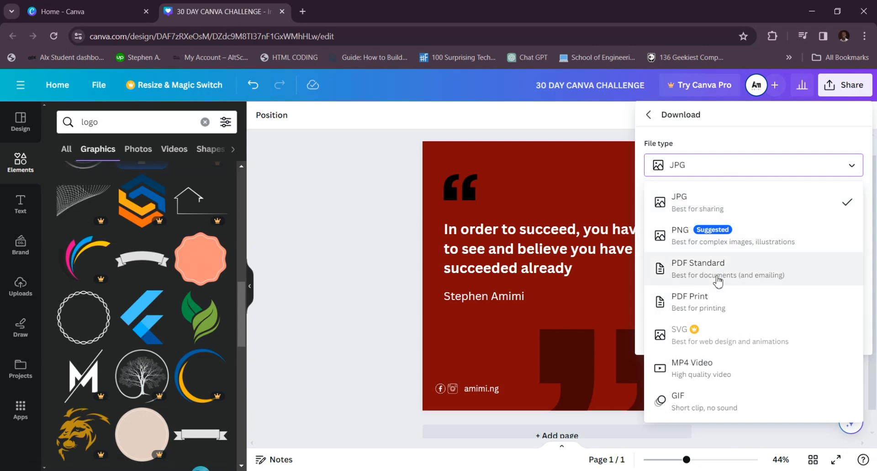
pyautogui.click(718, 280)
pyautogui.click(734, 181)
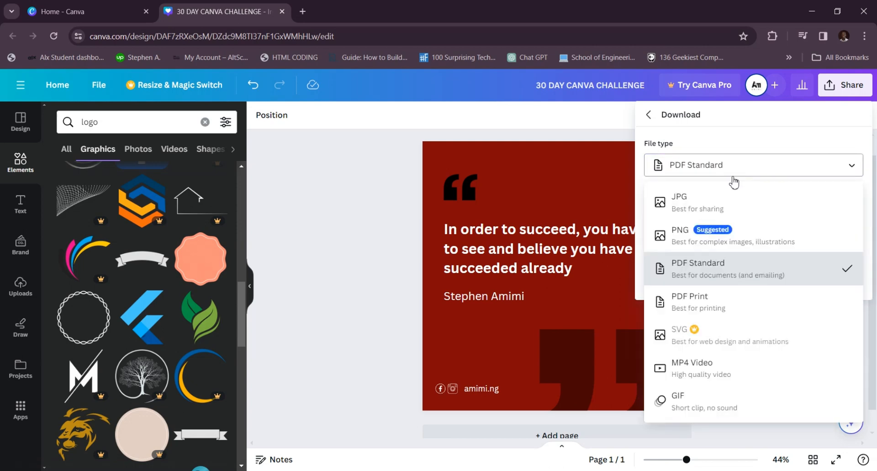
pyautogui.click(731, 365)
pyautogui.click(745, 170)
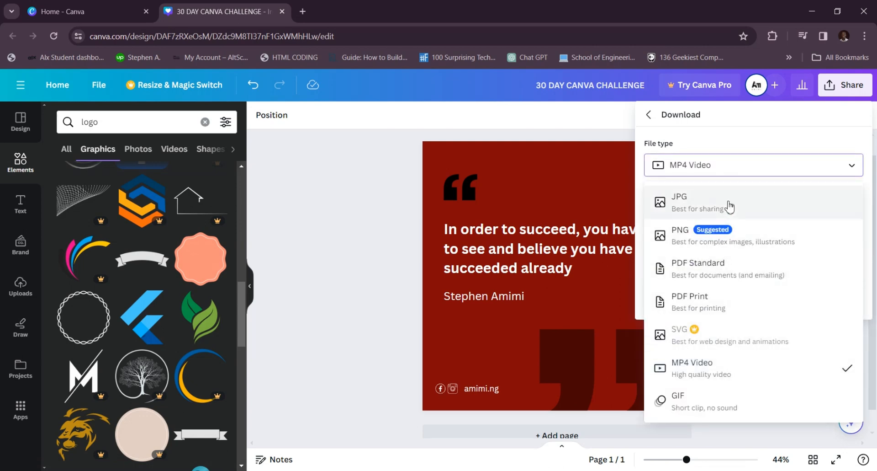
pyautogui.click(730, 207)
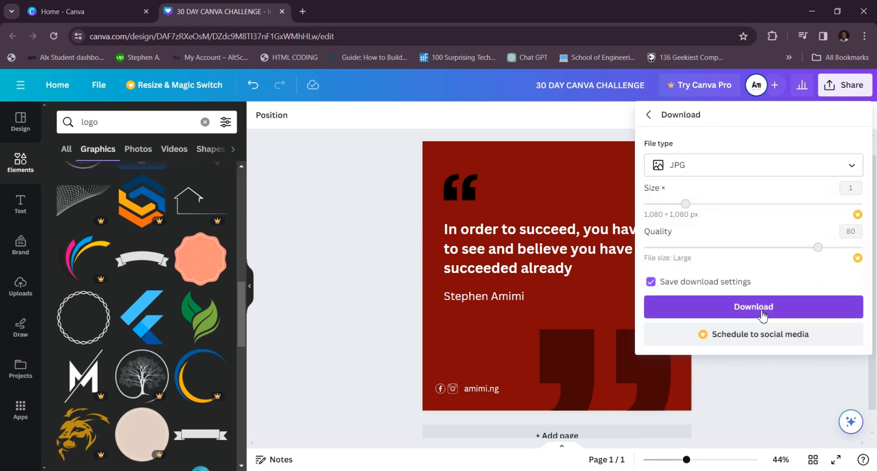
# - Download the JPG and save it in the Downloads folder as "Day 2 challenge"
pyautogui.click(761, 314)
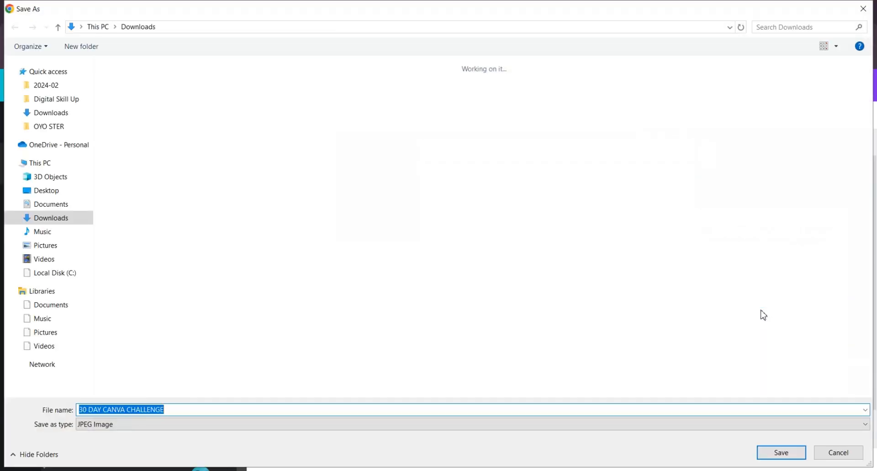
pyautogui.write('Da')
pyautogui.press('BackSpace')
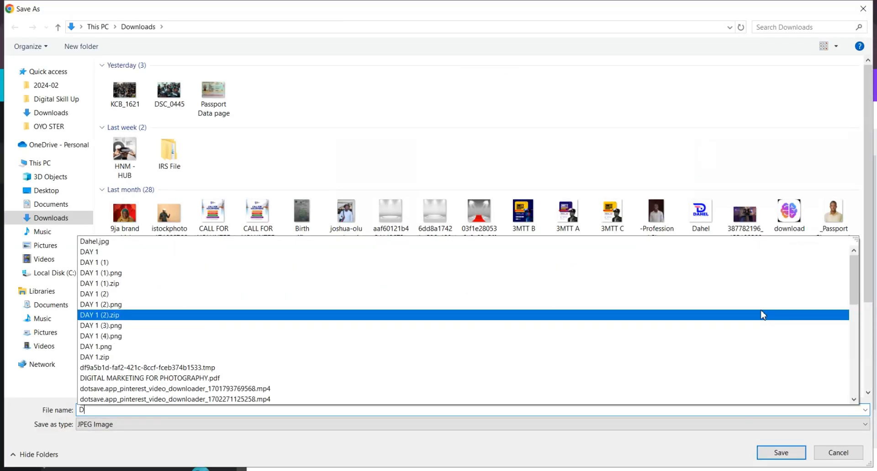
pyautogui.write('ay 2 challenge')
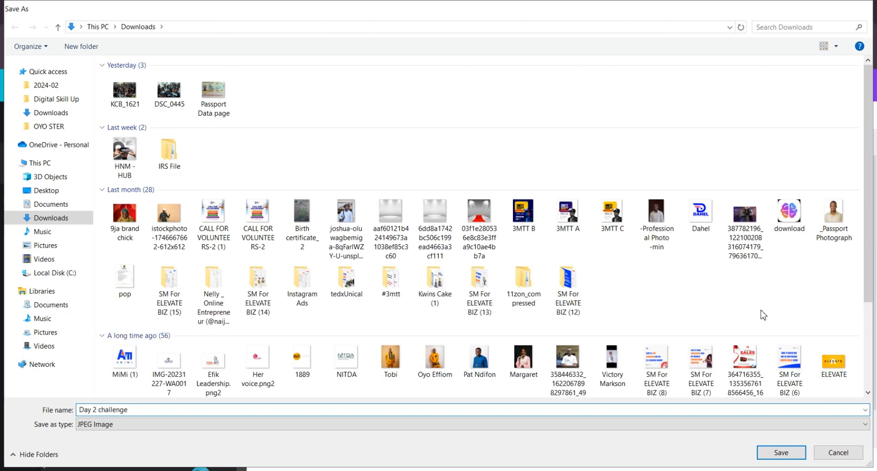
pyautogui.press('Return')
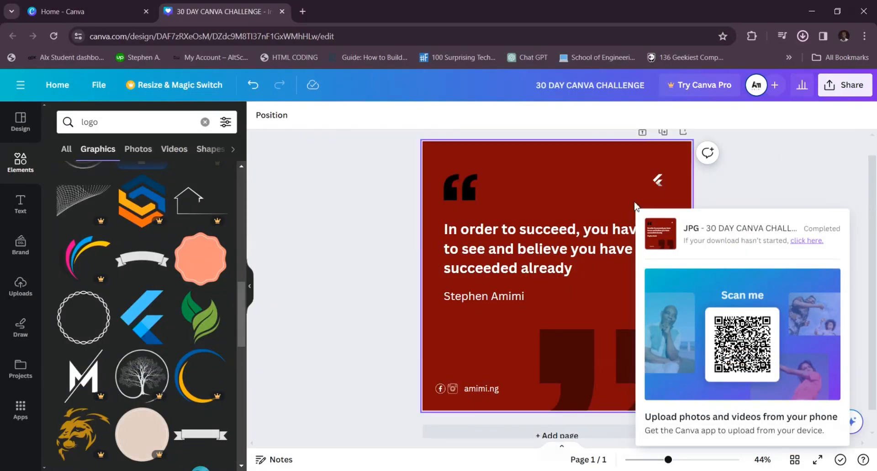